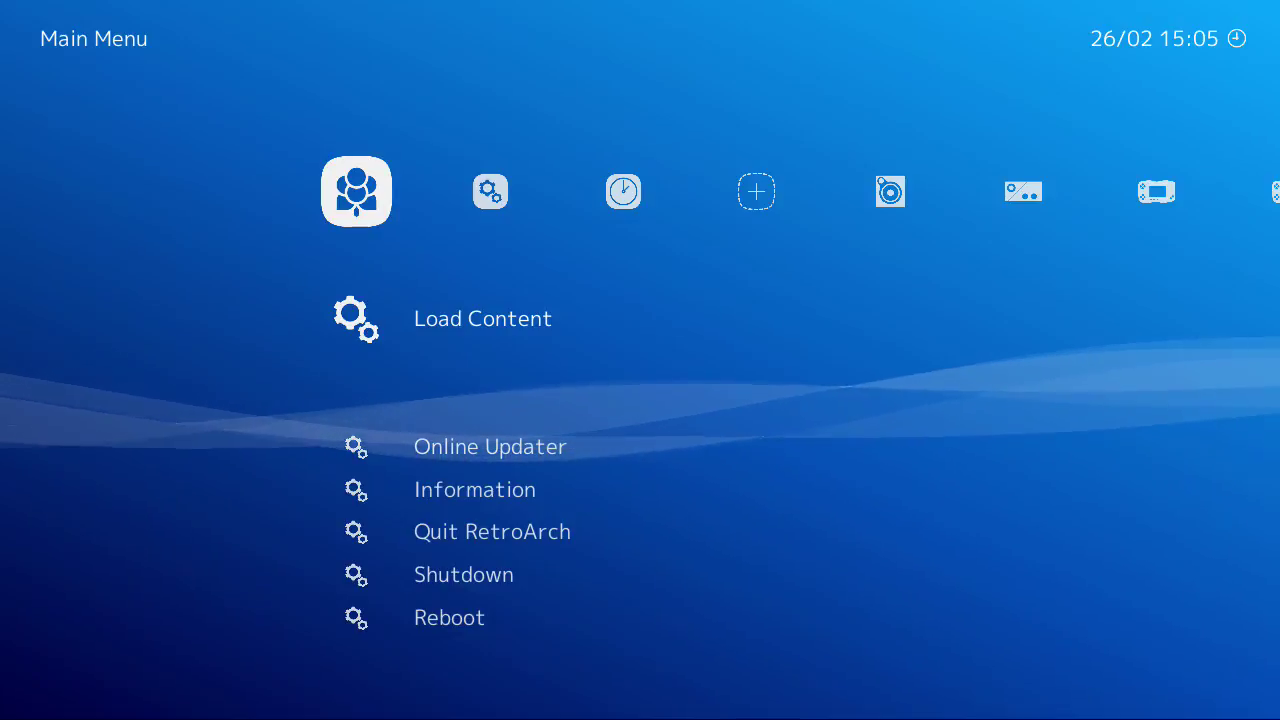
{"action": "key", "text": "Right"}
{"action": "key", "text": "Right"}
{"action": "key", "text": "Right"}
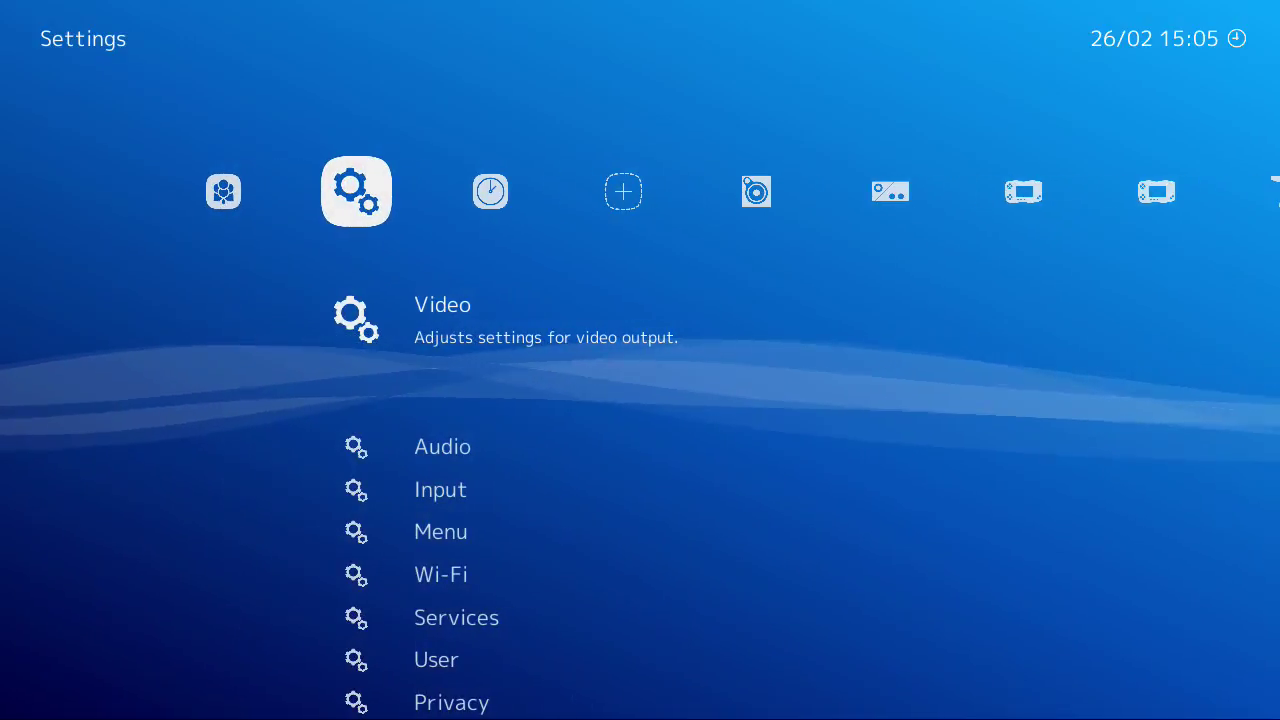
{"action": "key", "text": "Left"}
{"action": "key", "text": "Left"}
{"action": "key", "text": "Left"}
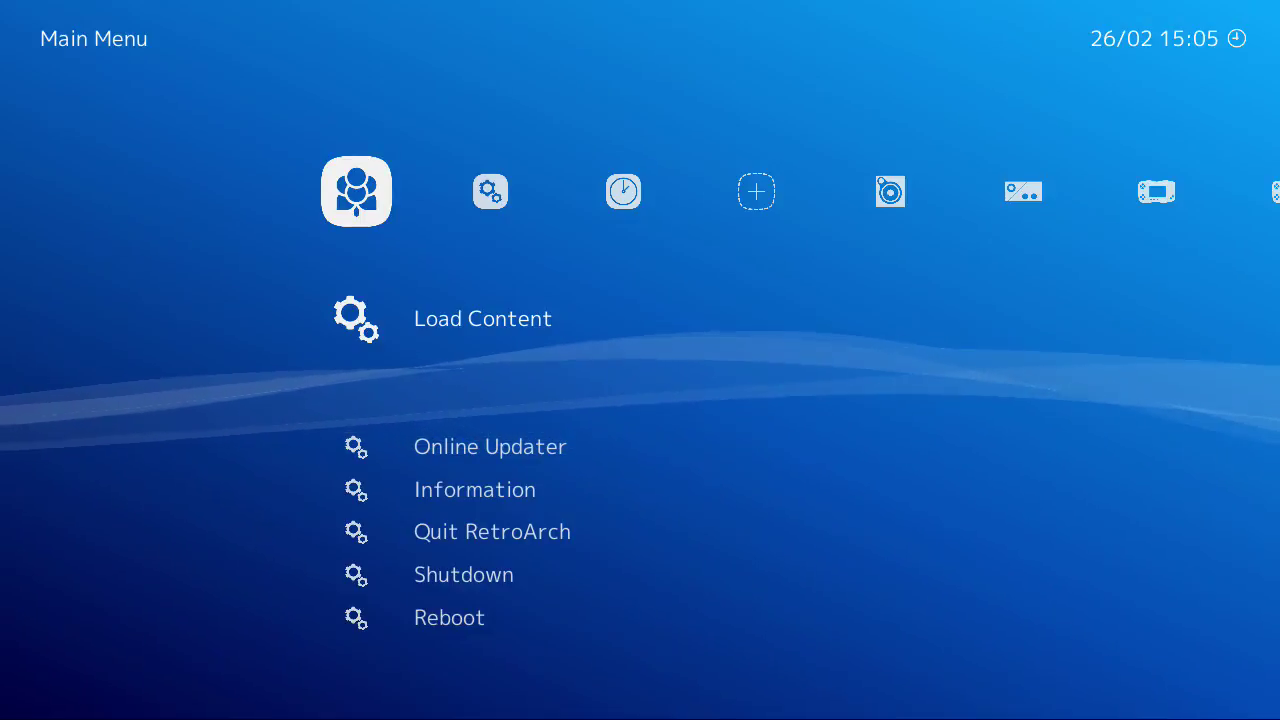
{"action": "key", "text": "Down"}
{"action": "key", "text": "Up"}
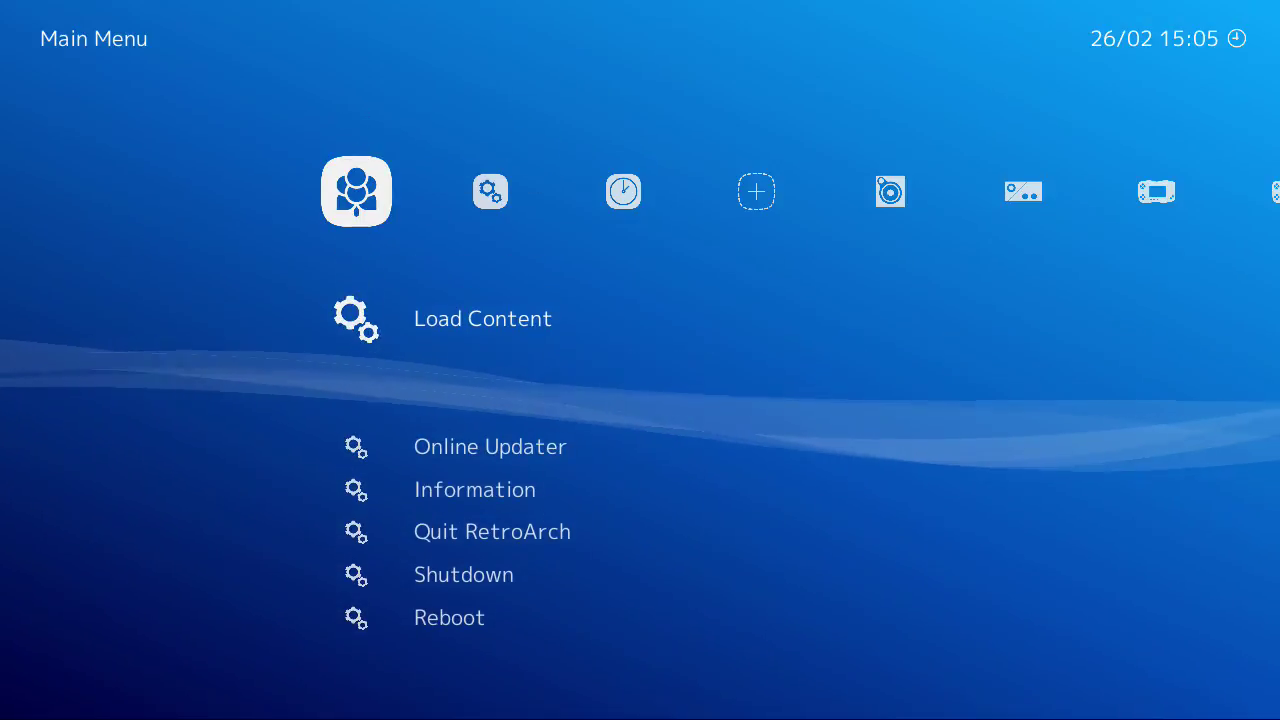
- Look through the ROM folders in /storage/roms using Select File under Load Content, and return to the main menu
{"action": "key", "text": "Return"}
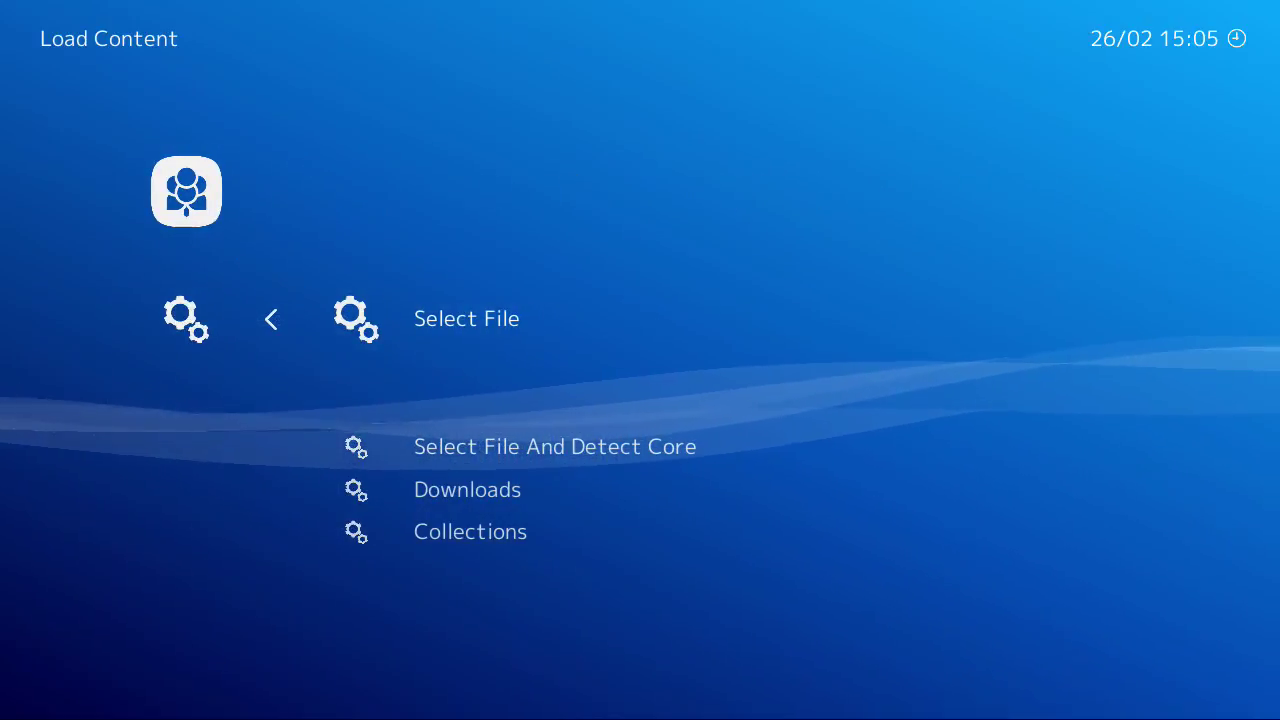
{"action": "key", "text": "Return"}
{"action": "key", "text": "Down"}
{"action": "key", "text": "Down"}
{"action": "key", "text": "Down"}
{"action": "key", "text": "Down"}
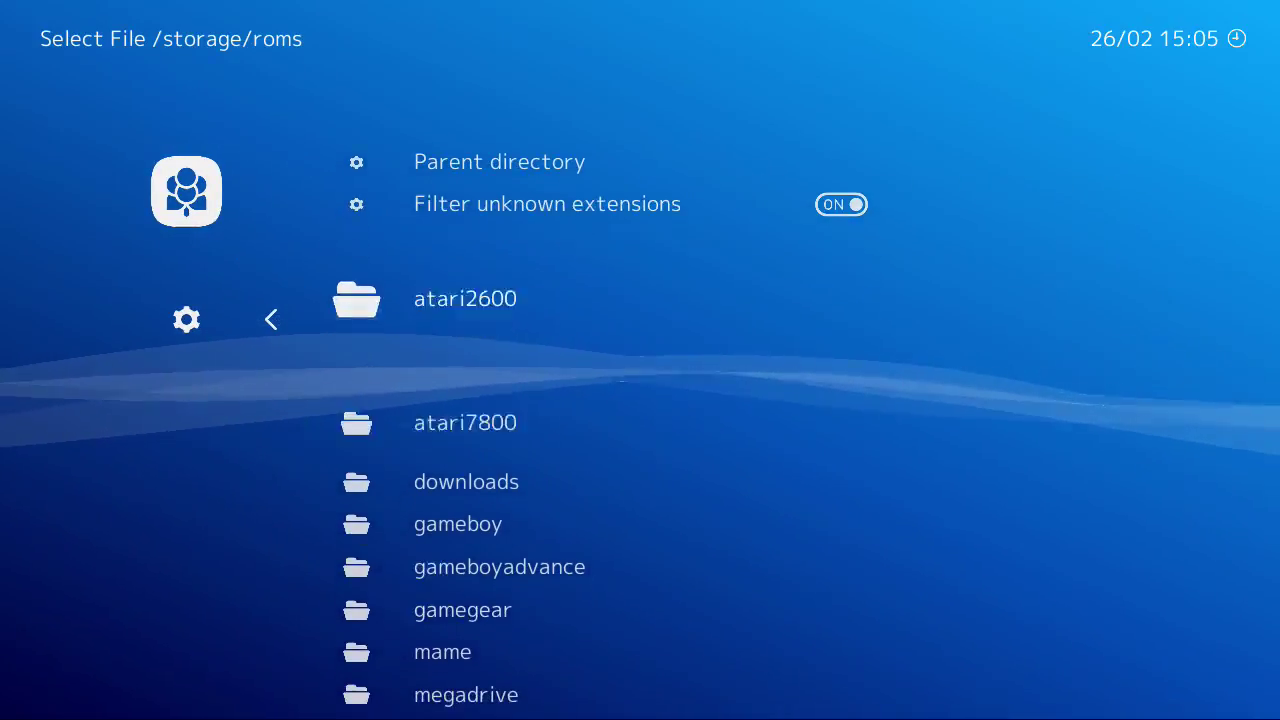
{"action": "key", "text": "Up"}
{"action": "key", "text": "Up"}
{"action": "key", "text": "Up"}
{"action": "key", "text": "Up"}
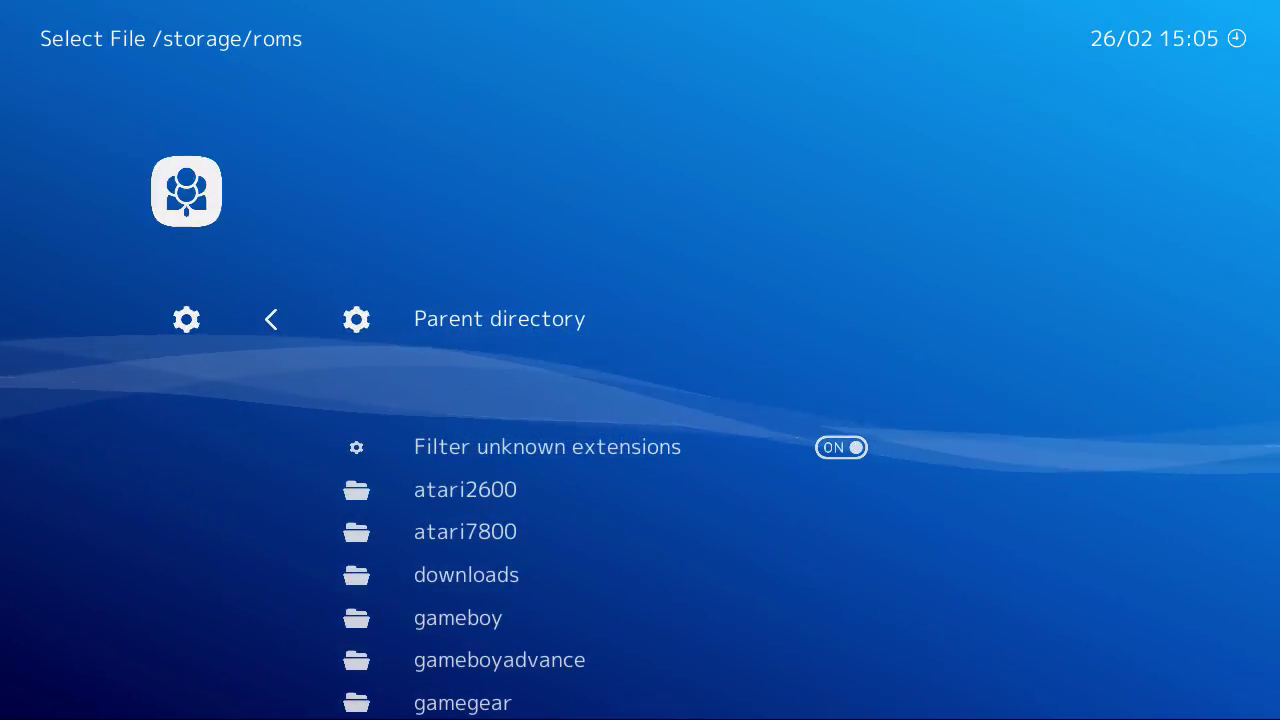
{"action": "key", "text": "BackSpace"}
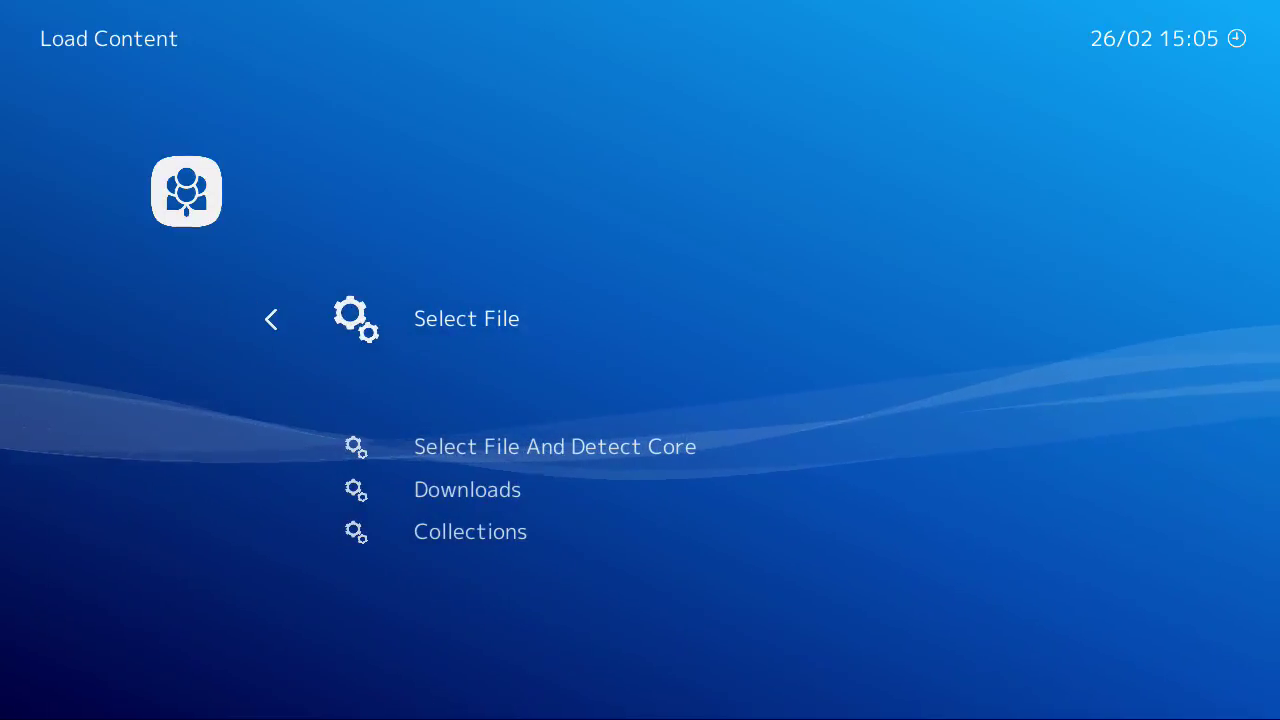
{"action": "key", "text": "BackSpace"}
- Look through the console thumbnail packs offered by the Online Updater's Thumbnails Updater, and return to the main menu
{"action": "key", "text": "Down"}
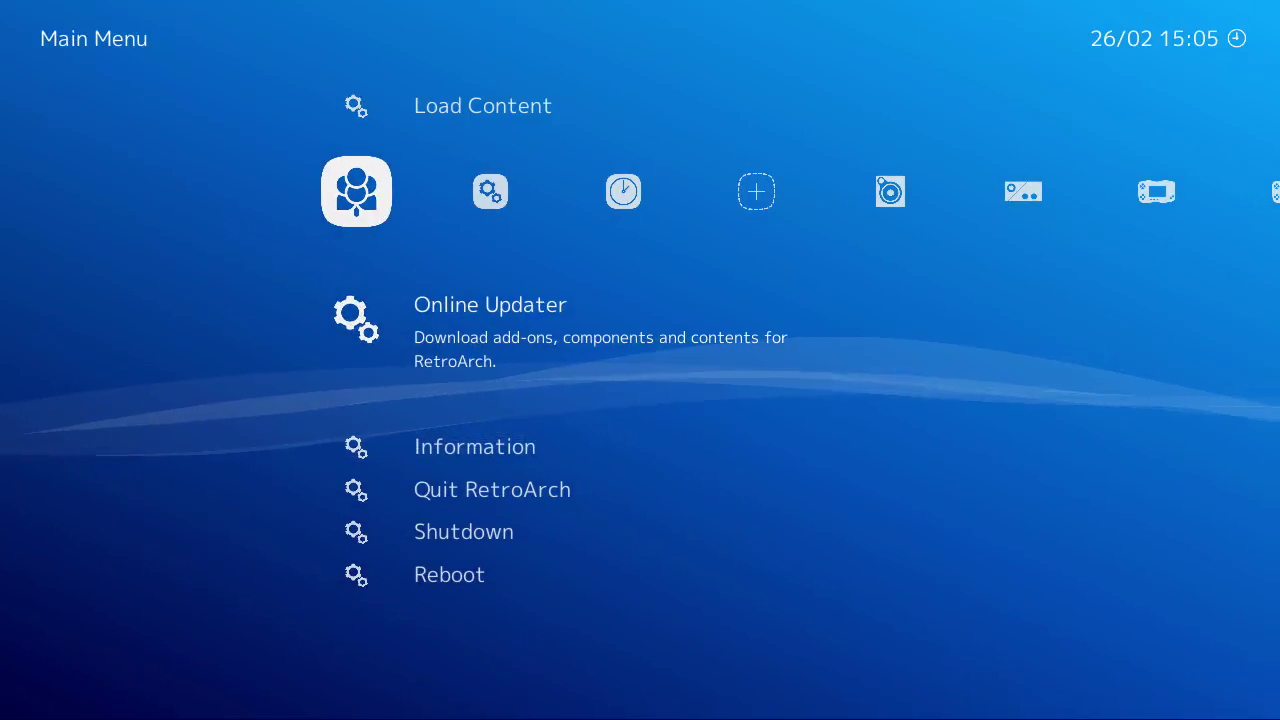
{"action": "key", "text": "Return"}
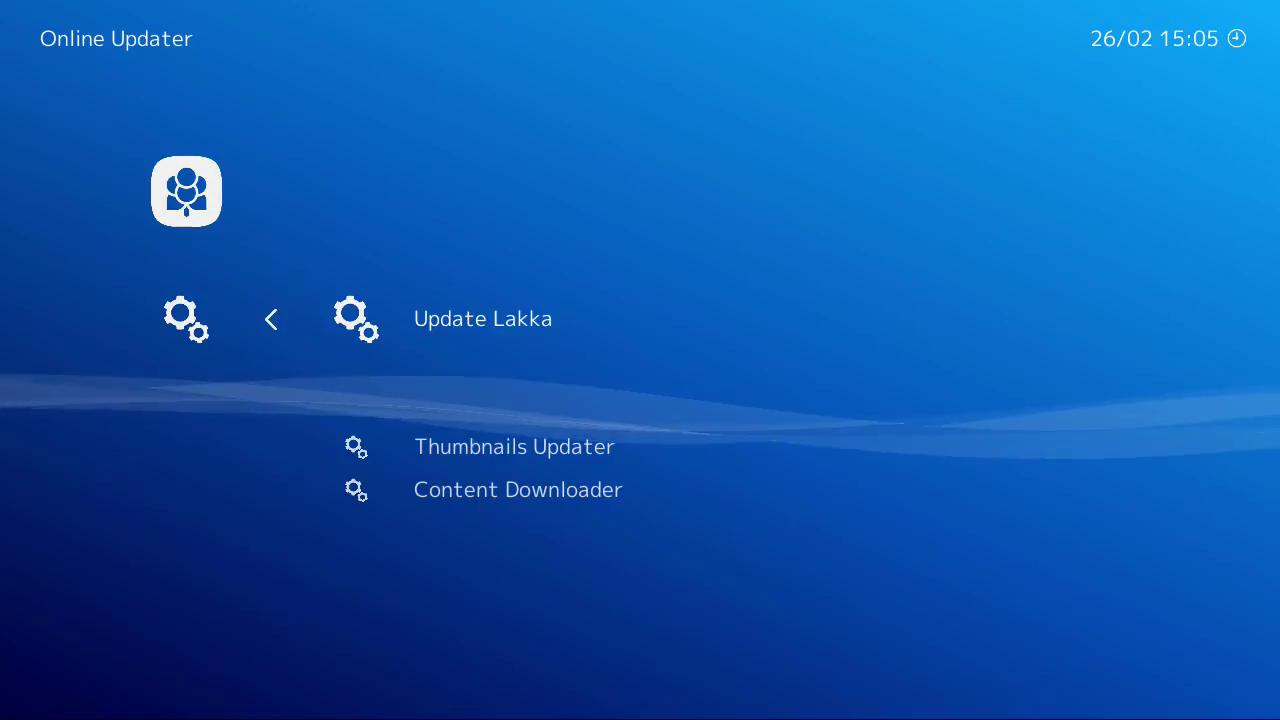
{"action": "key", "text": "Down"}
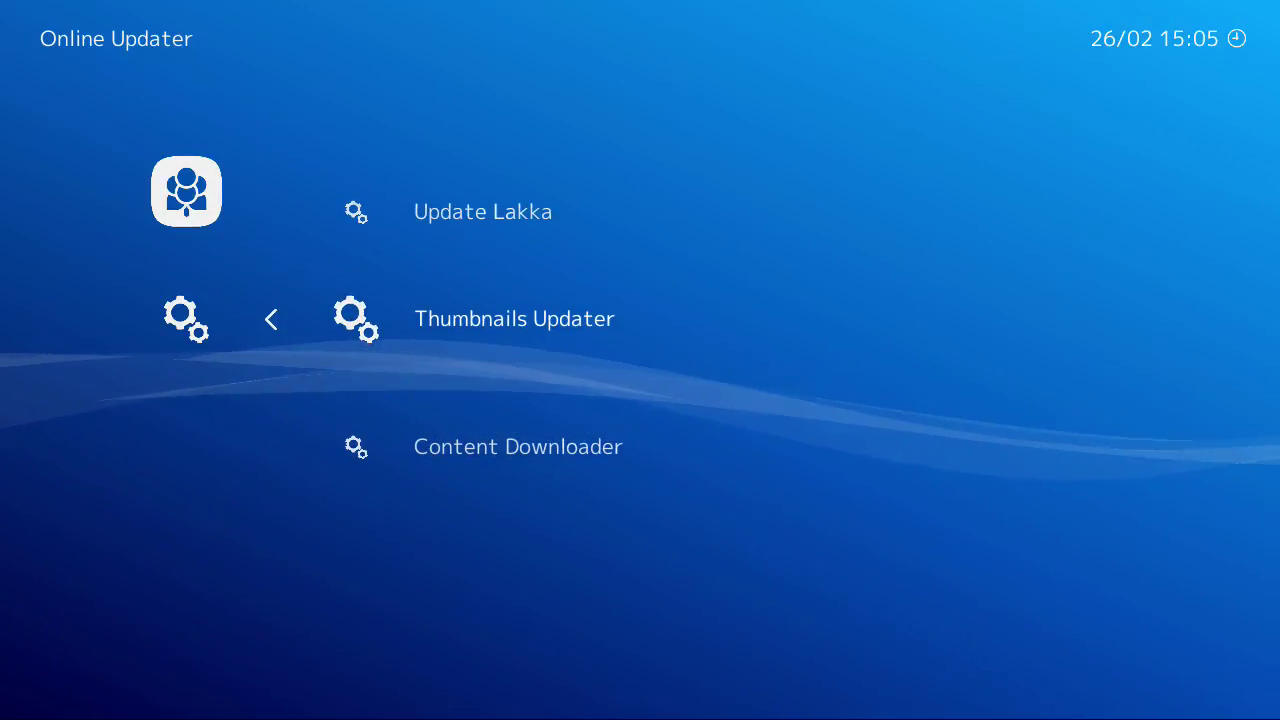
{"action": "key", "text": "Return"}
{"action": "key", "text": "Down"}
{"action": "key", "text": "Down"}
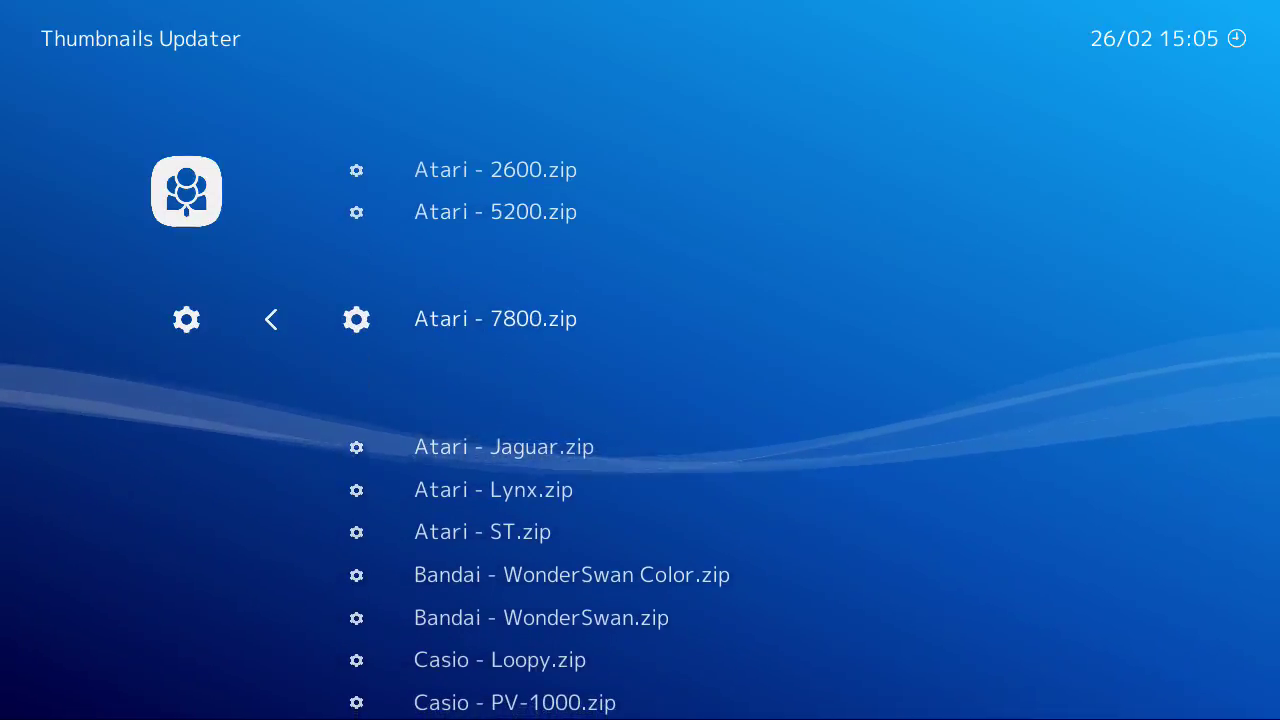
{"action": "key", "text": "Down"}
{"action": "key", "text": "Down"}
{"action": "key", "text": "Down"}
{"action": "key", "text": "Down"}
{"action": "key", "text": "Down"}
{"action": "key", "text": "Down"}
{"action": "key", "text": "Down"}
{"action": "key", "text": "Down"}
{"action": "key", "text": "Down"}
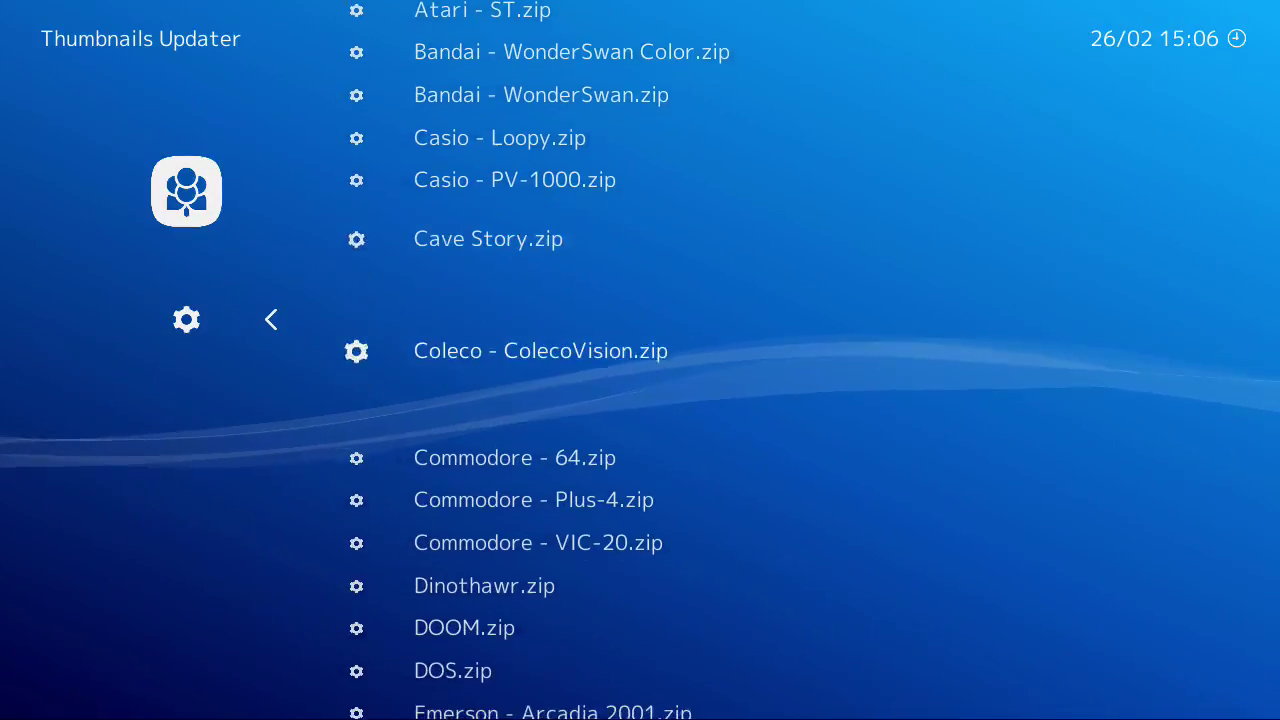
{"action": "key", "text": "Down"}
{"action": "key", "text": "Down"}
{"action": "key", "text": "Up"}
{"action": "key", "text": "Up"}
{"action": "key", "text": "Up"}
{"action": "key", "text": "Up"}
{"action": "key", "text": "Up"}
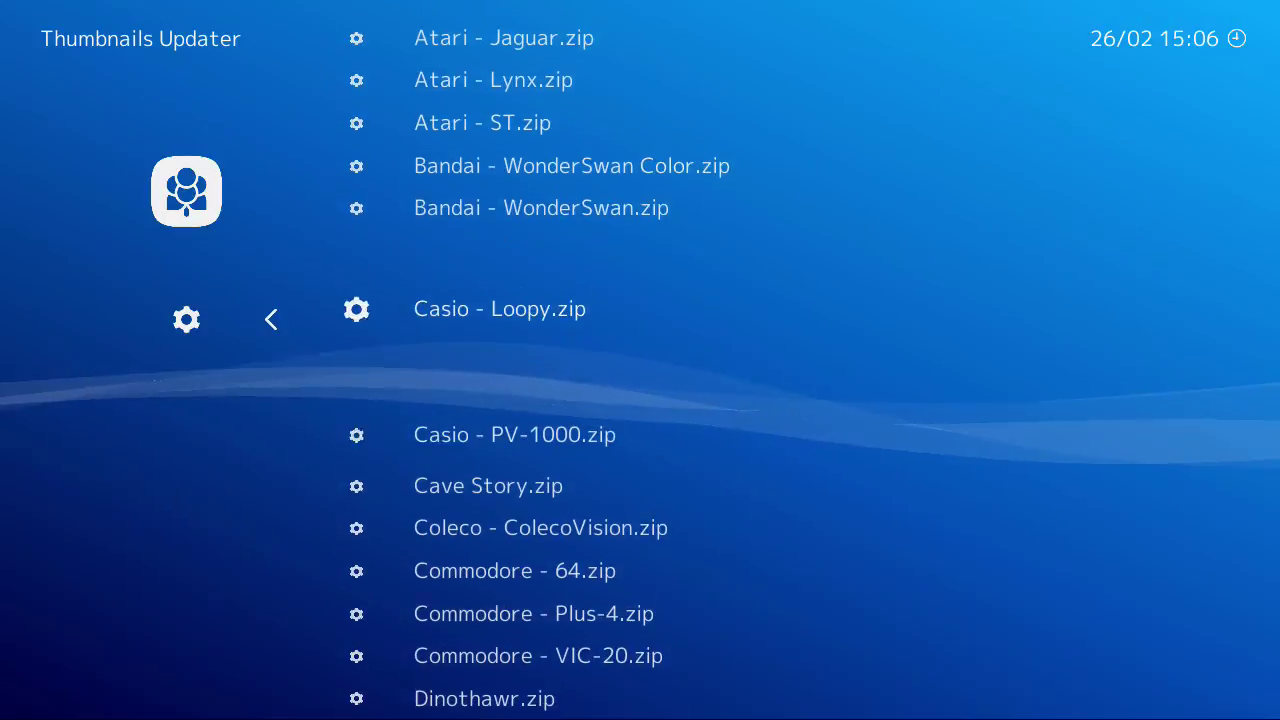
{"action": "key", "text": "Up"}
{"action": "key", "text": "Up"}
{"action": "key", "text": "Up"}
{"action": "key", "text": "Up"}
{"action": "key", "text": "Up"}
{"action": "key", "text": "Up"}
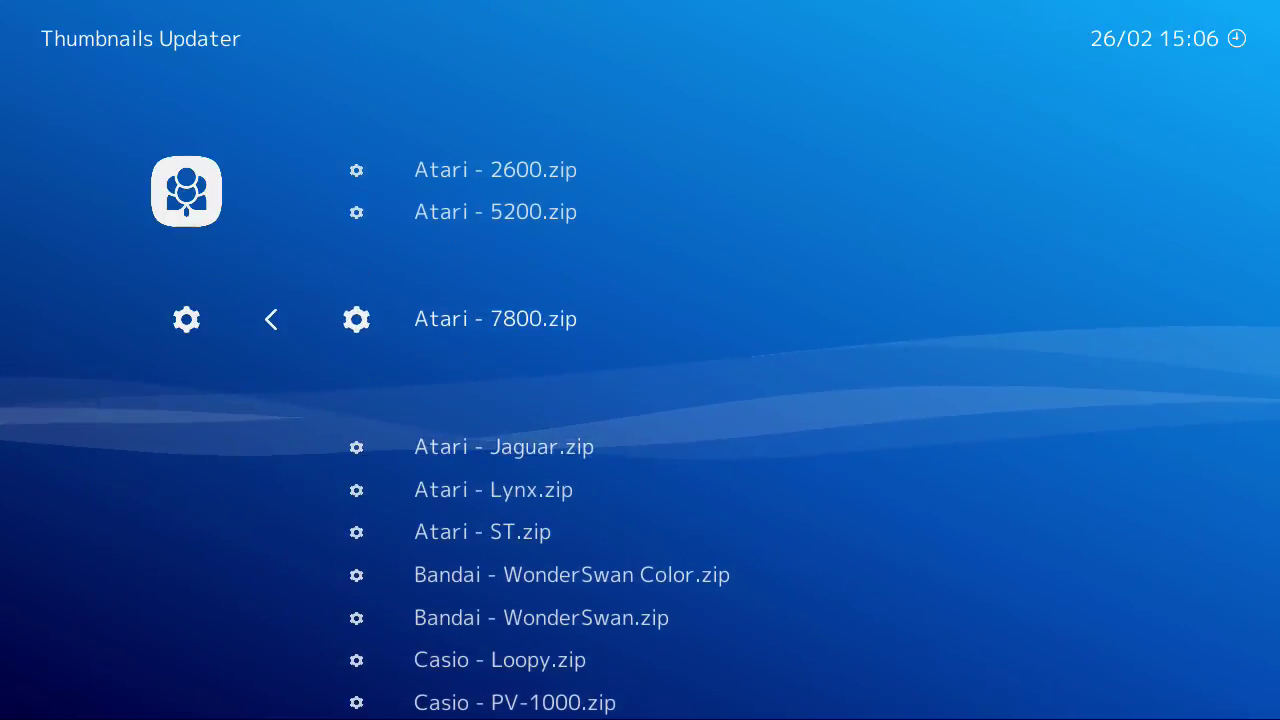
{"action": "key", "text": "Up"}
{"action": "key", "text": "Up"}
{"action": "key", "text": "BackSpace"}
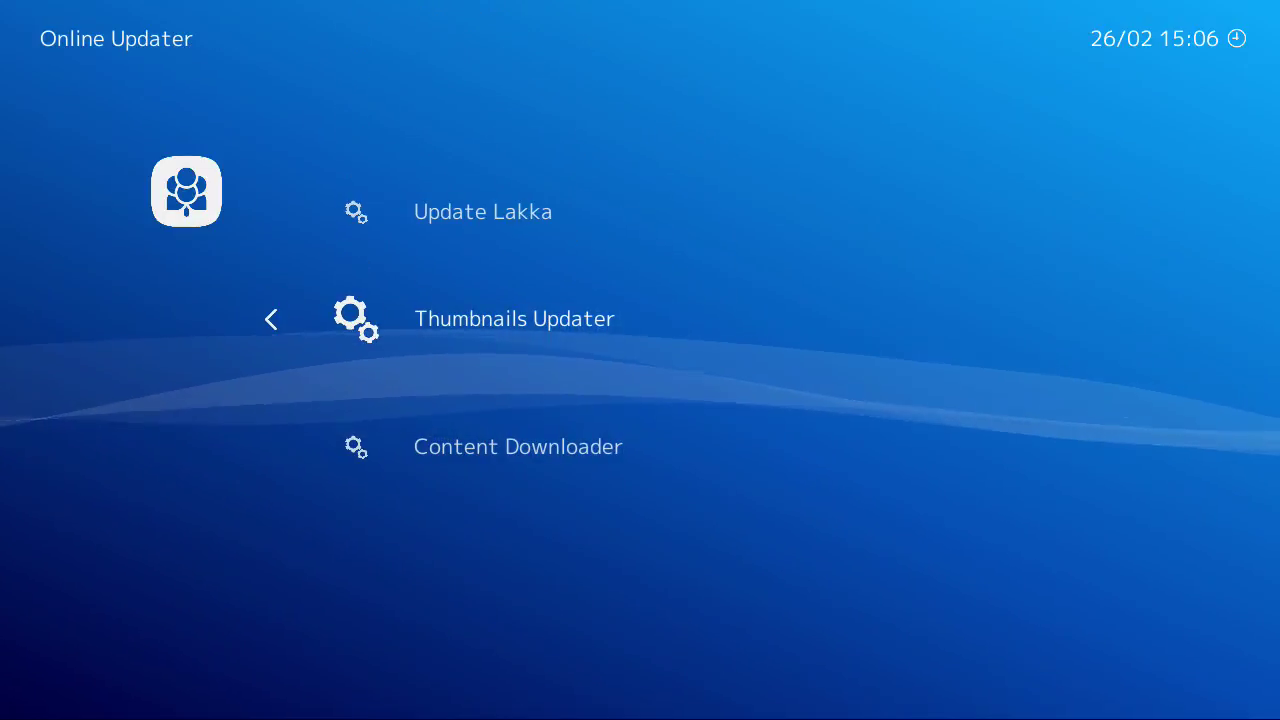
{"action": "key", "text": "Down"}
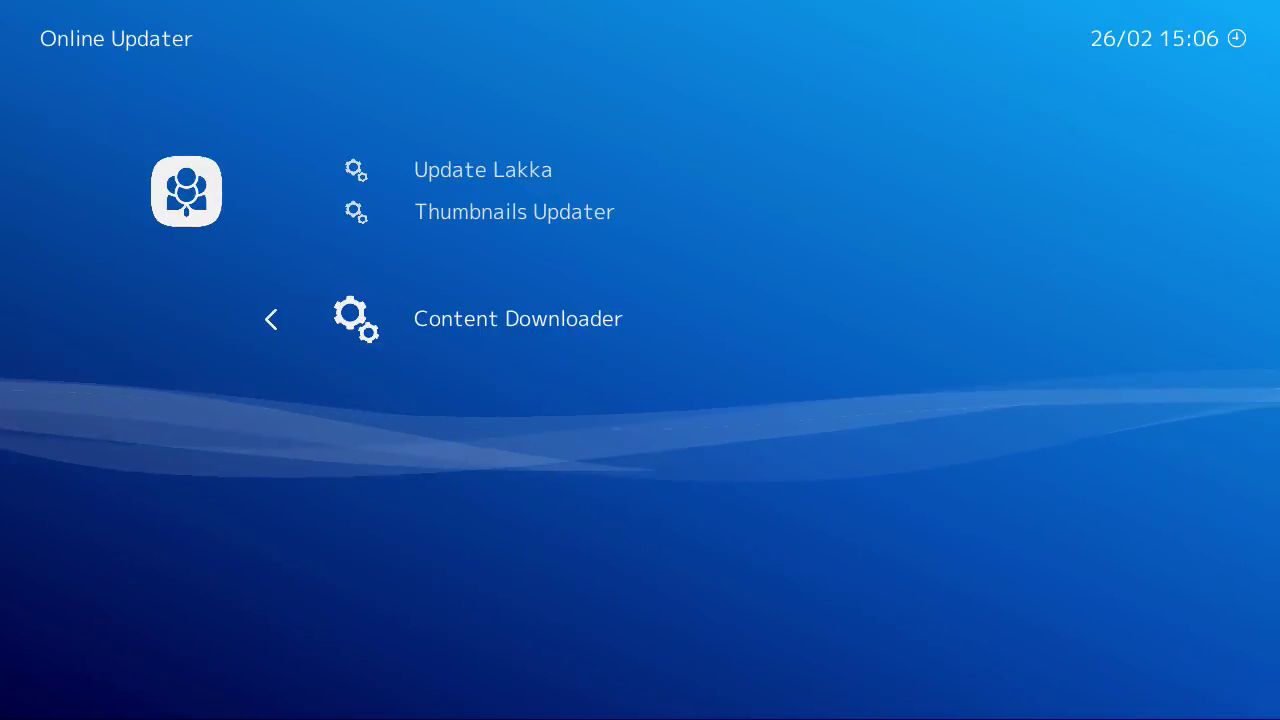
{"action": "key", "text": "BackSpace"}
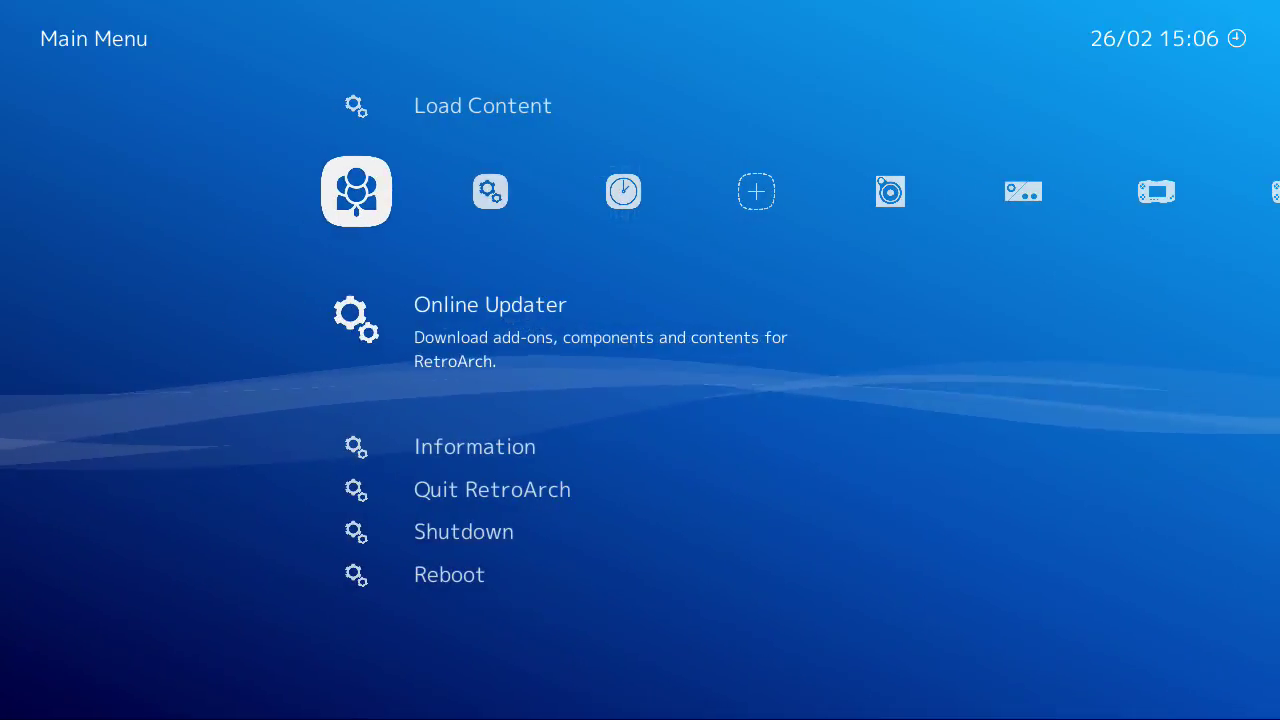
- Examine the Information entries for network, system, database and cursor management
{"action": "key", "text": "Down"}
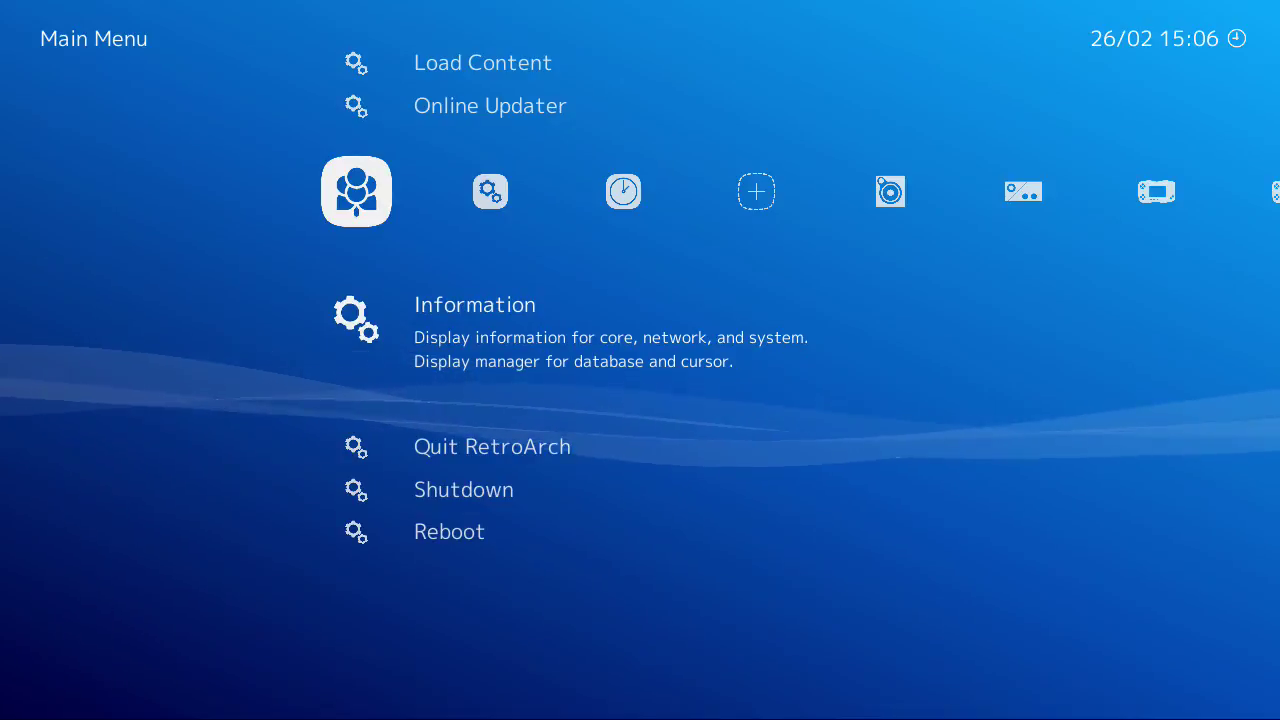
{"action": "key", "text": "Return"}
{"action": "key", "text": "Down"}
{"action": "key", "text": "Down"}
{"action": "key", "text": "Down"}
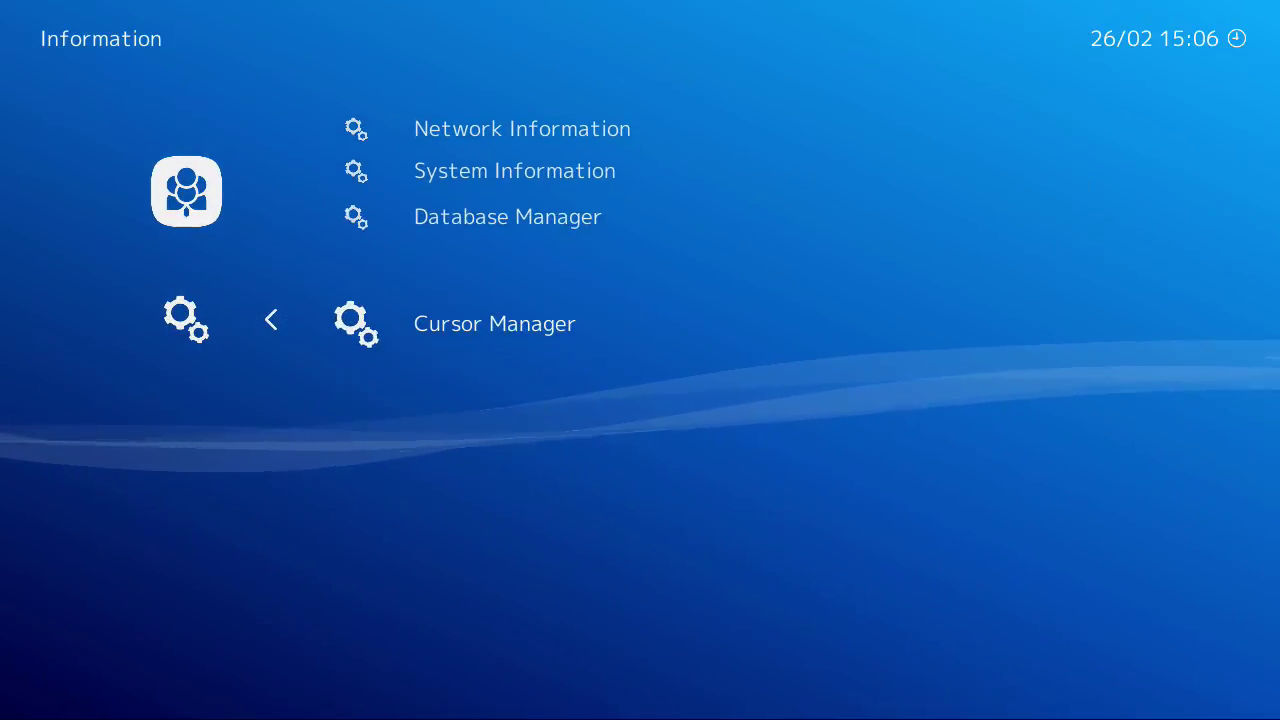
{"action": "key", "text": "Up"}
{"action": "key", "text": "Up"}
{"action": "key", "text": "Down"}
{"action": "key", "text": "Down"}
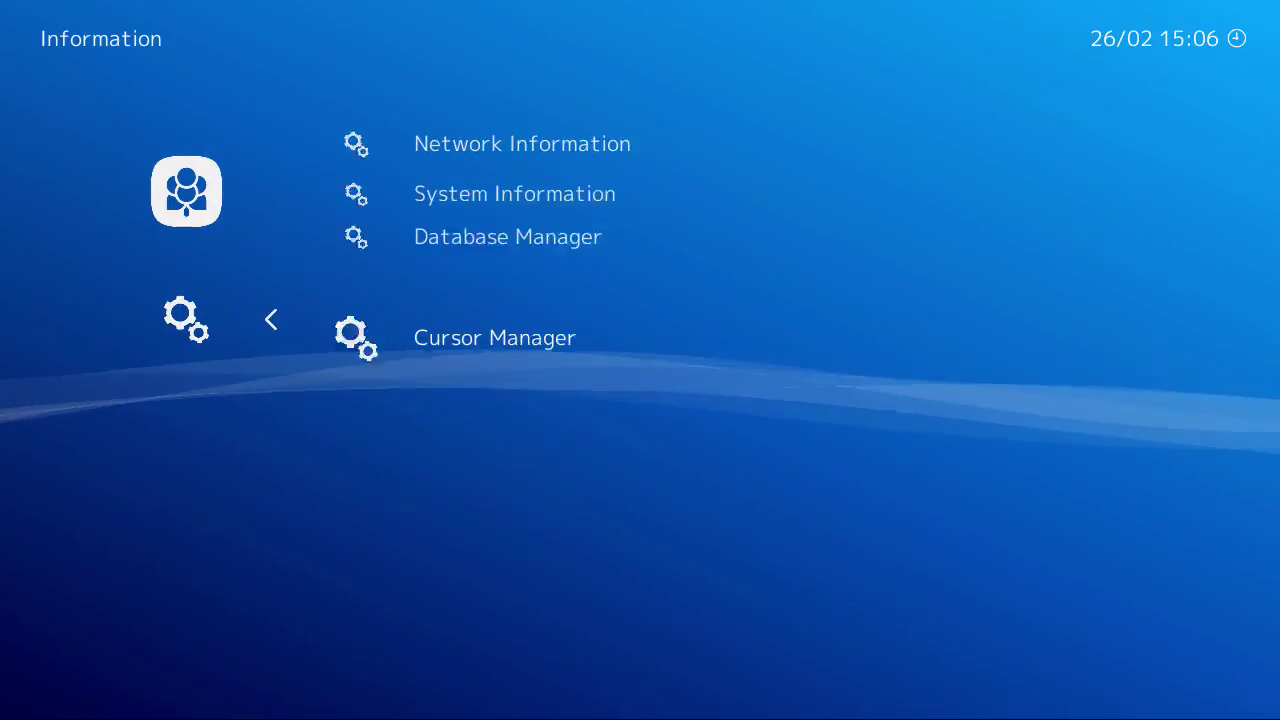
{"action": "key", "text": "Up"}
{"action": "key", "text": "Up"}
{"action": "key", "text": "Up"}
{"action": "key", "text": "Down"}
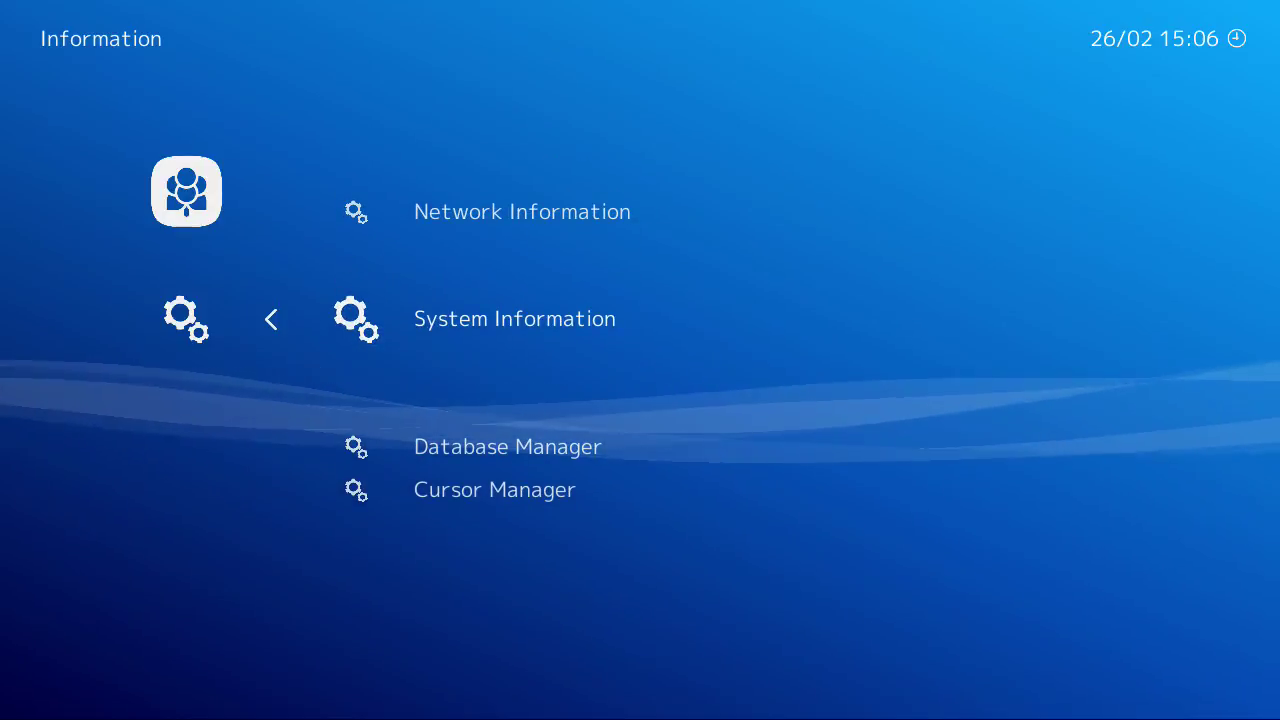
- Read through the System Information details on build, CPU, connected gamepads and memory
{"action": "key", "text": "Return"}
{"action": "key", "text": "Down"}
{"action": "key", "text": "Down"}
{"action": "key", "text": "Down"}
{"action": "key", "text": "Down"}
{"action": "key", "text": "Down"}
{"action": "key", "text": "Down"}
{"action": "key", "text": "Down"}
{"action": "key", "text": "Down"}
{"action": "key", "text": "Down"}
{"action": "key", "text": "Down"}
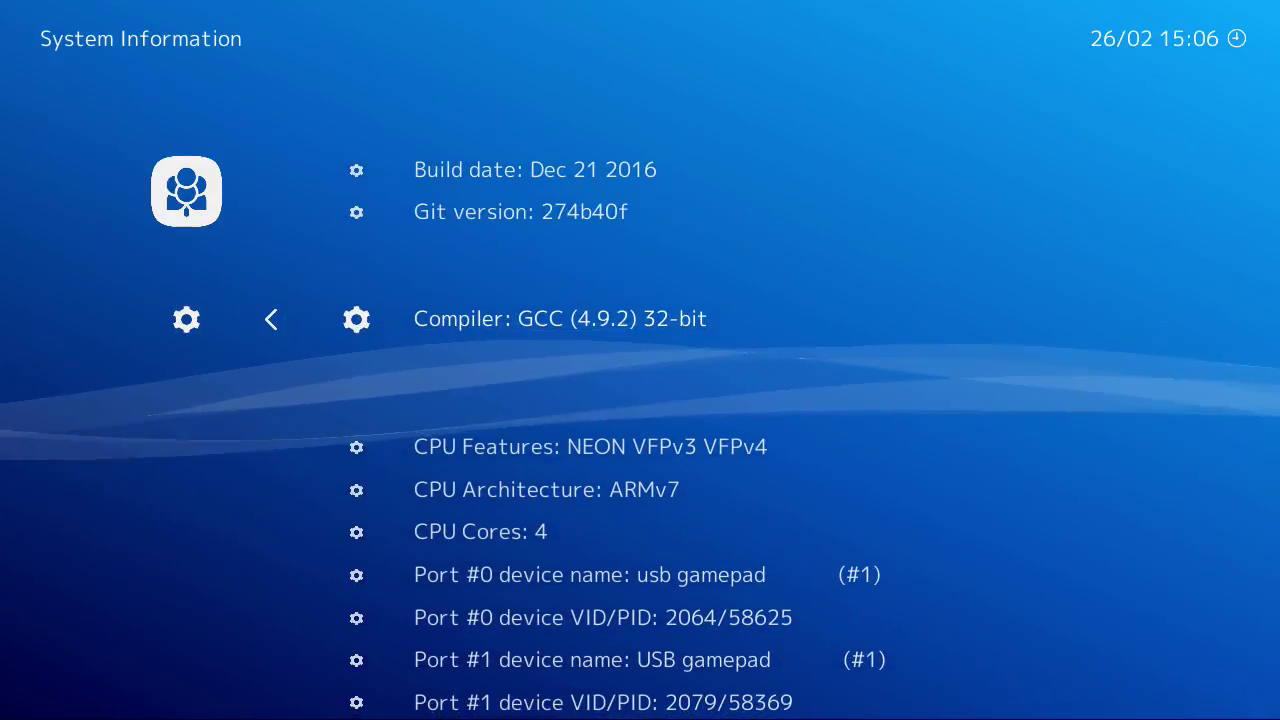
{"action": "key", "text": "Down"}
{"action": "key", "text": "Down"}
{"action": "key", "text": "Down"}
{"action": "key", "text": "Down"}
{"action": "key", "text": "Down"}
{"action": "key", "text": "Down"}
{"action": "key", "text": "Down"}
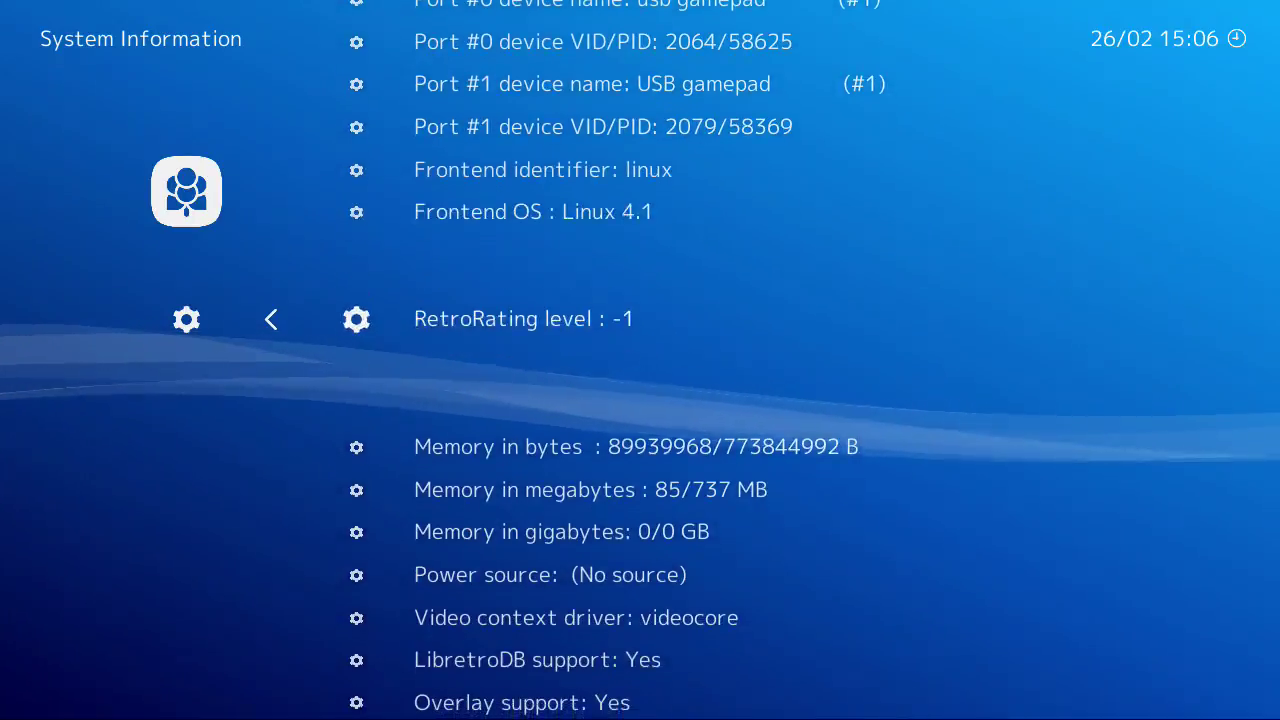
{"action": "key", "text": "BackSpace"}
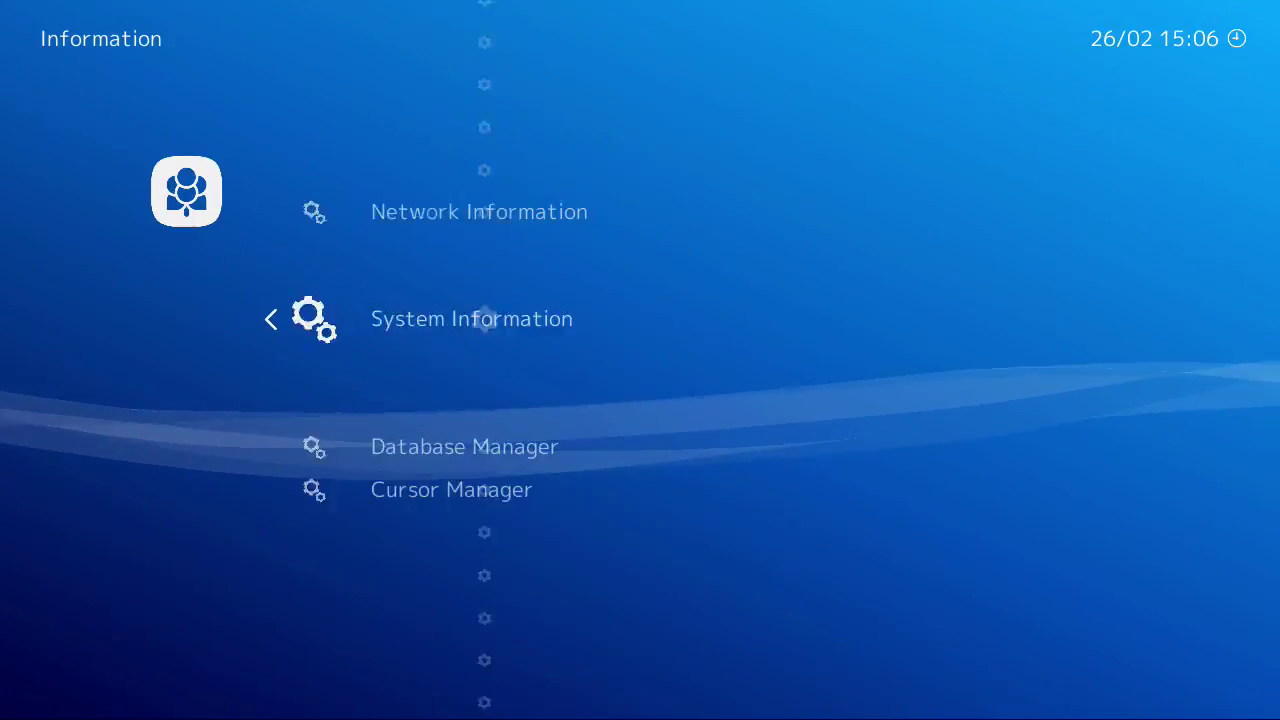
- Look over the main menu's options for quitting RetroArch, shutting down and rebooting
{"action": "key", "text": "BackSpace"}
{"action": "key", "text": "Down"}
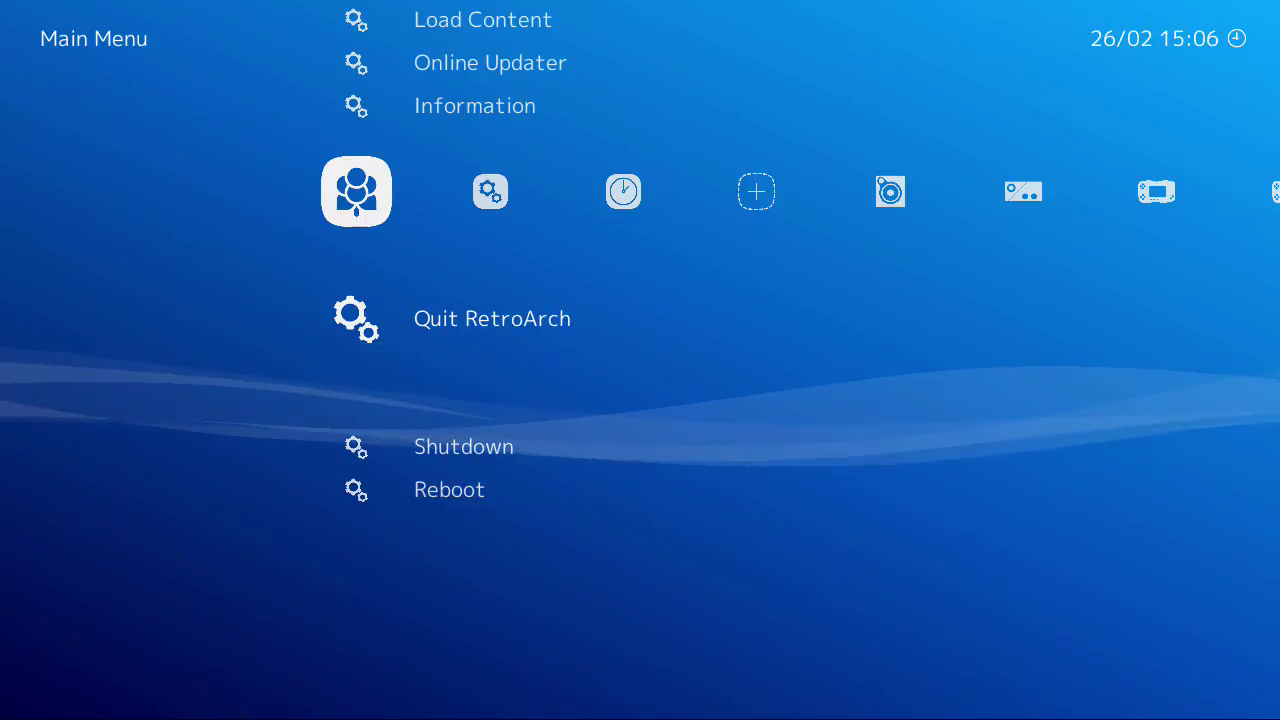
{"action": "key", "text": "Down"}
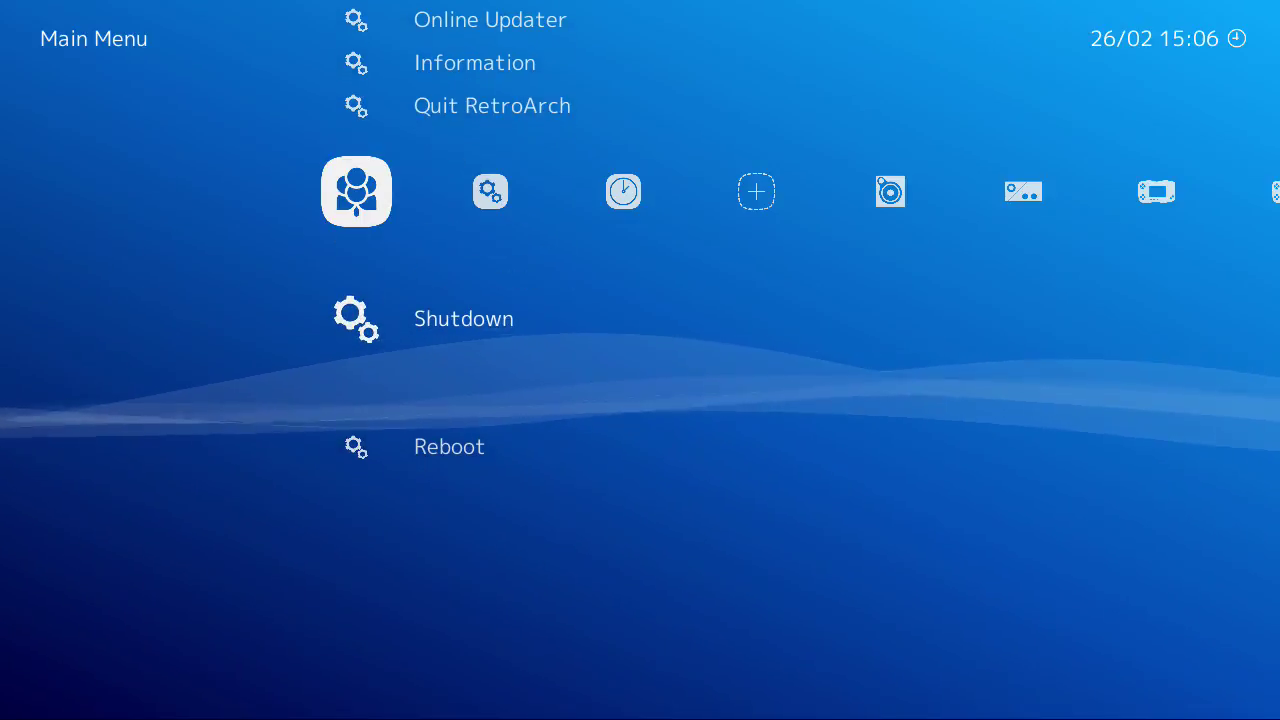
{"action": "key", "text": "Down"}
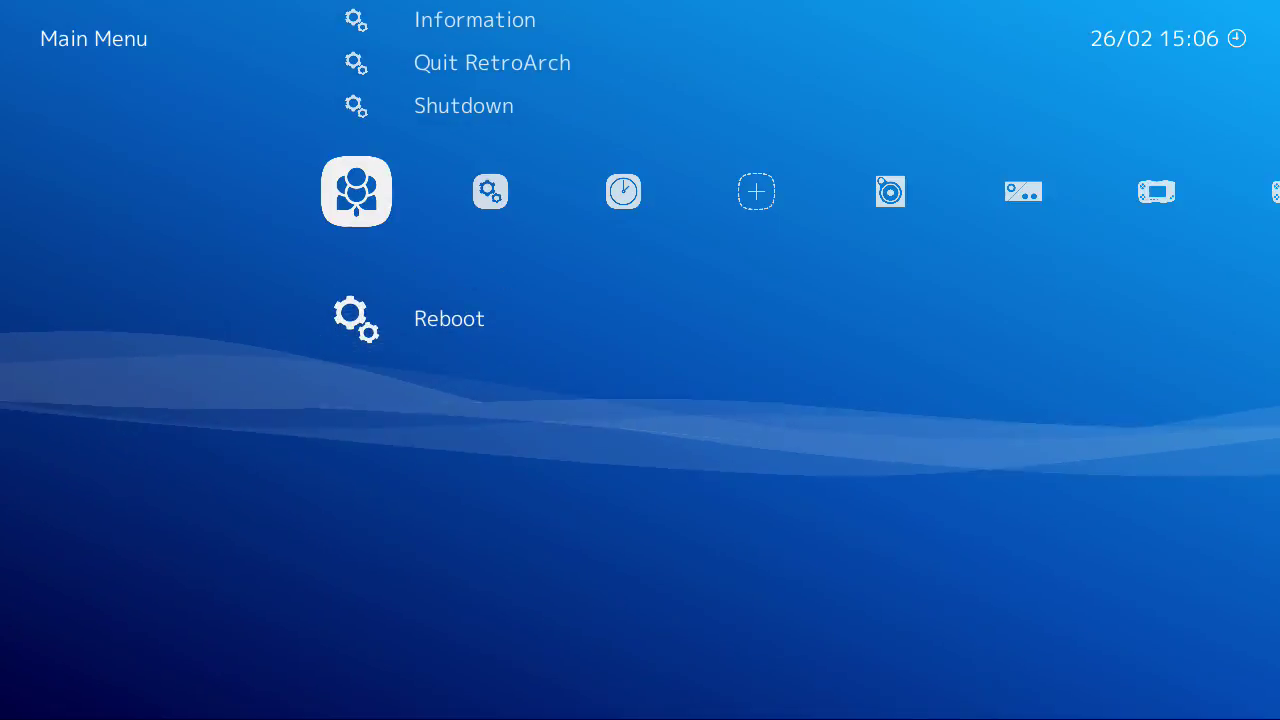
- Switch Display Framerate on and back off in the video settings
{"action": "key", "text": "Right"}
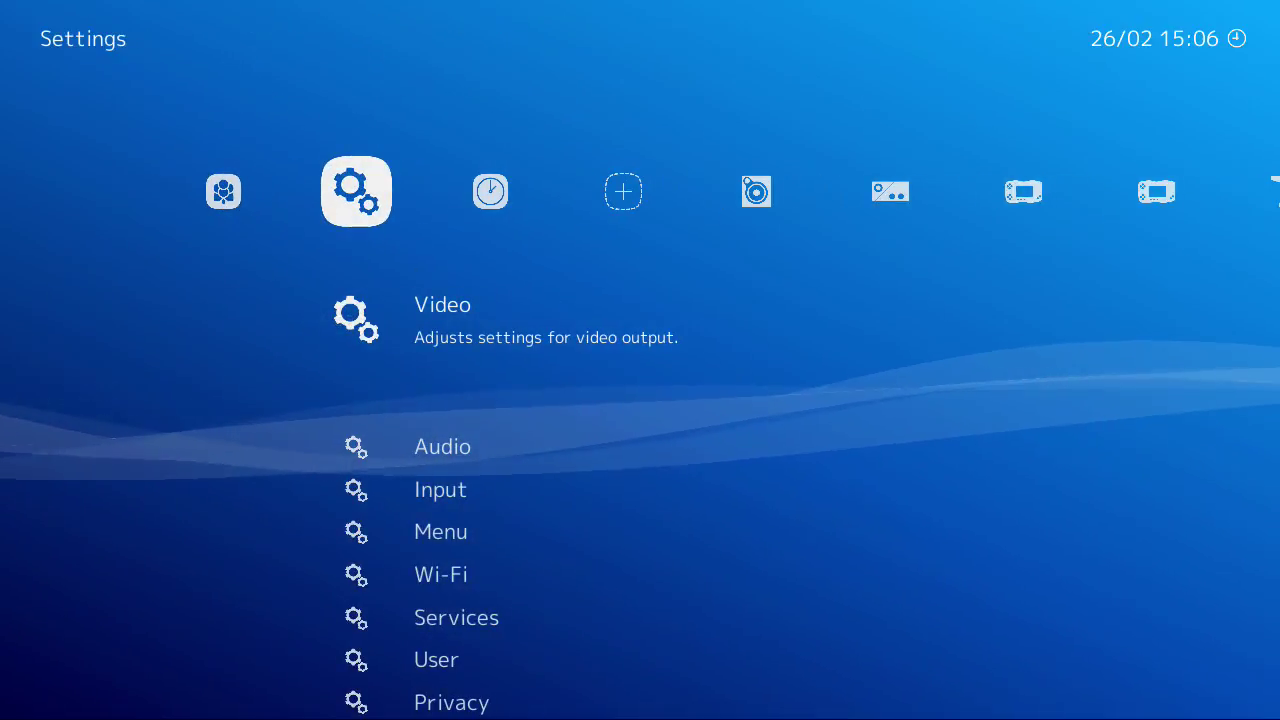
{"action": "key", "text": "Return"}
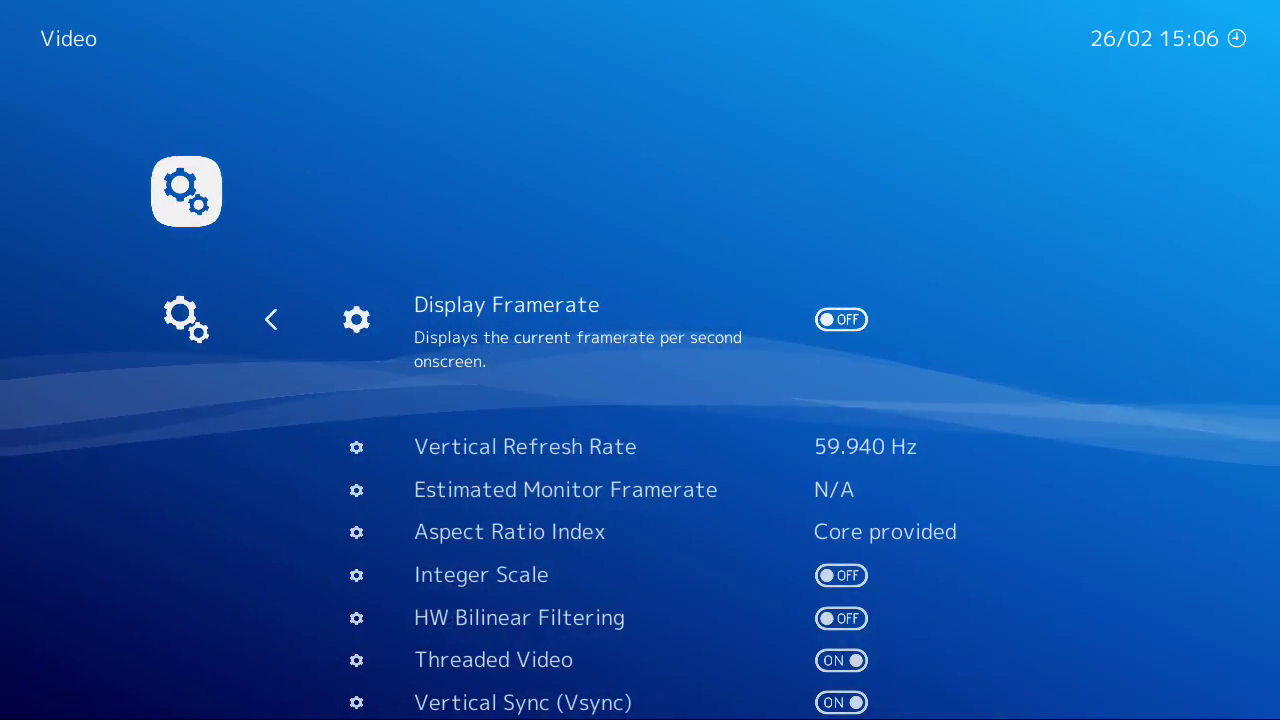
{"action": "key", "text": "Return"}
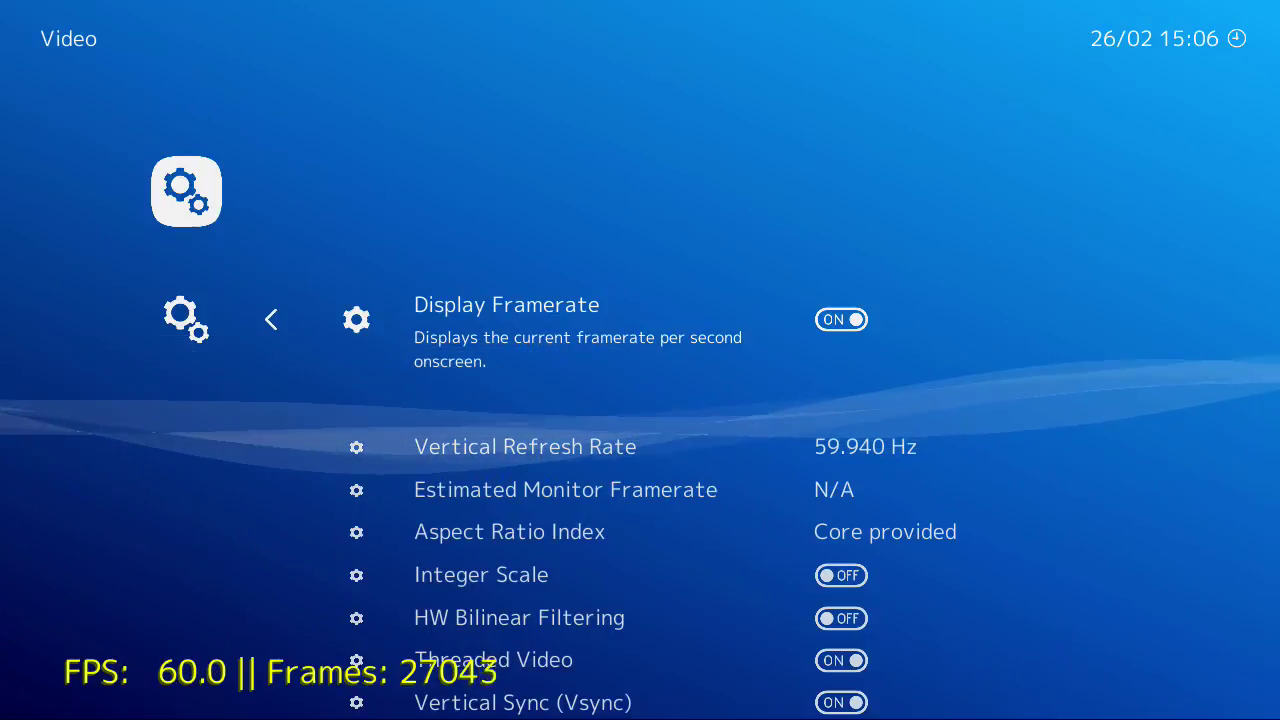
{"action": "key", "text": "Return"}
- Examine the remaining video settings from Vertical Refresh Rate through Vertical Sync (Vsync)
{"action": "key", "text": "Down"}
{"action": "key", "text": "Down"}
{"action": "key", "text": "Down"}
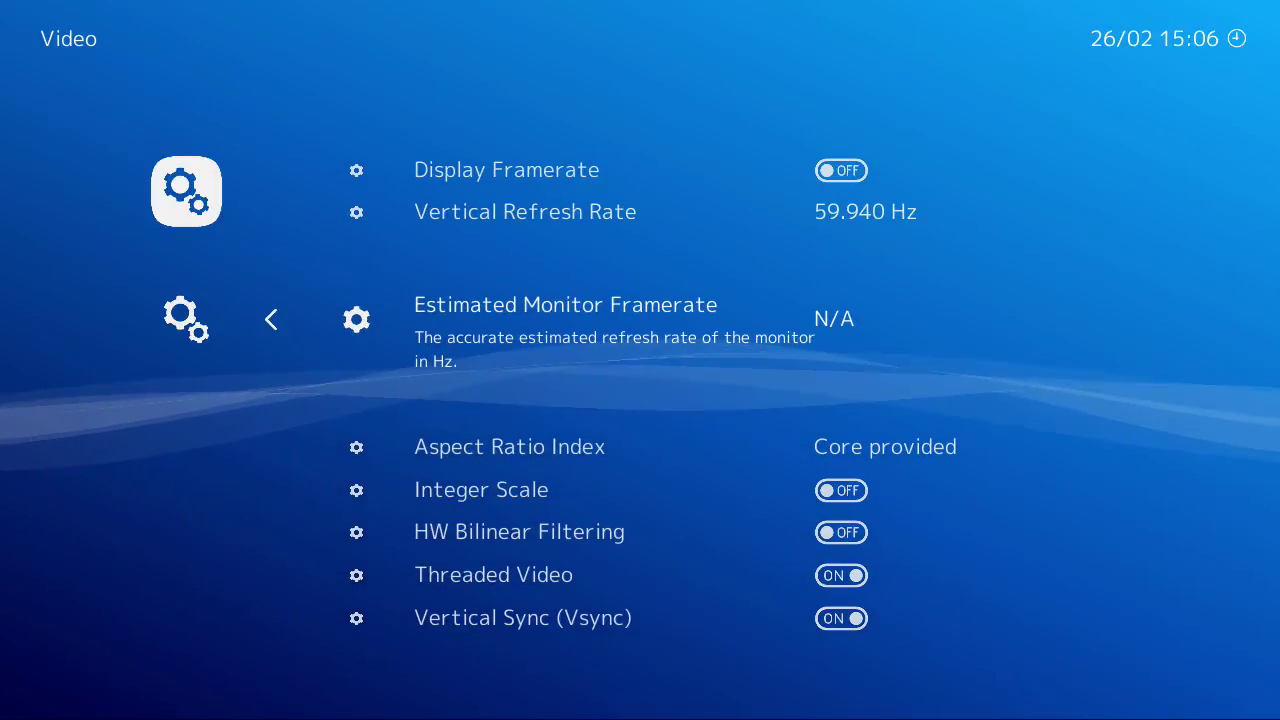
{"action": "key", "text": "Down"}
{"action": "key", "text": "Down"}
{"action": "key", "text": "Down"}
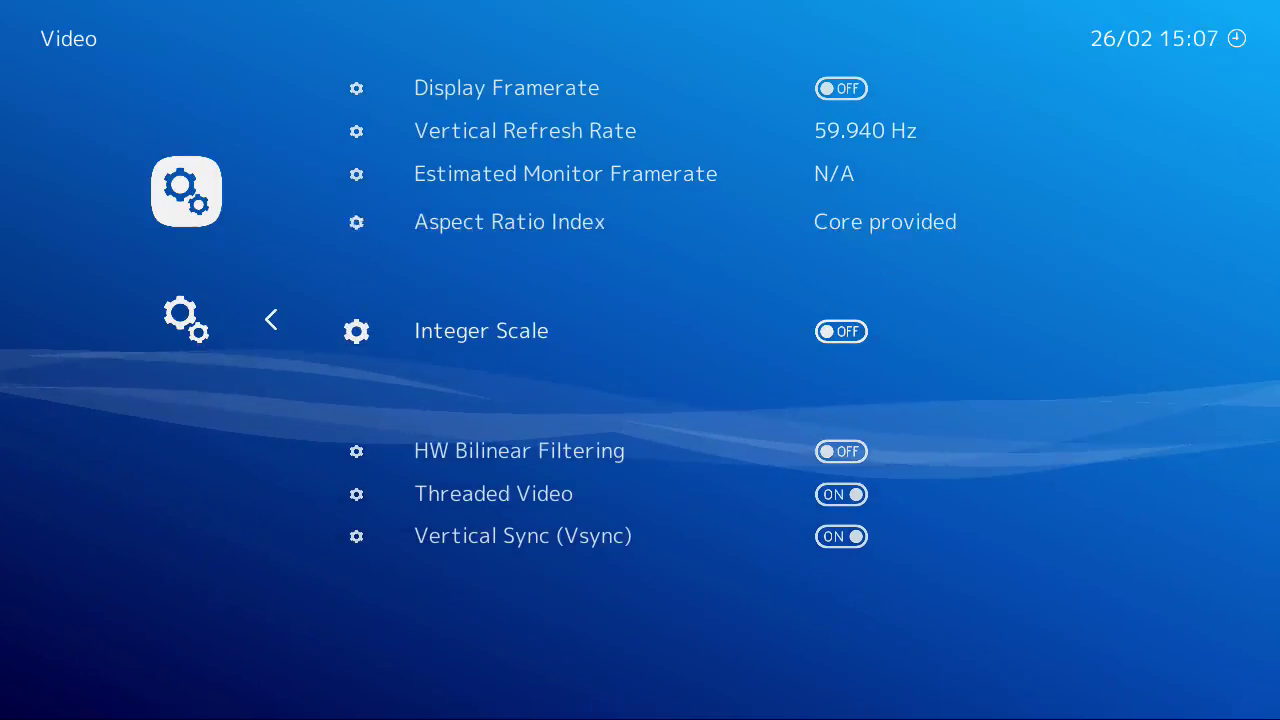
{"action": "key", "text": "Down"}
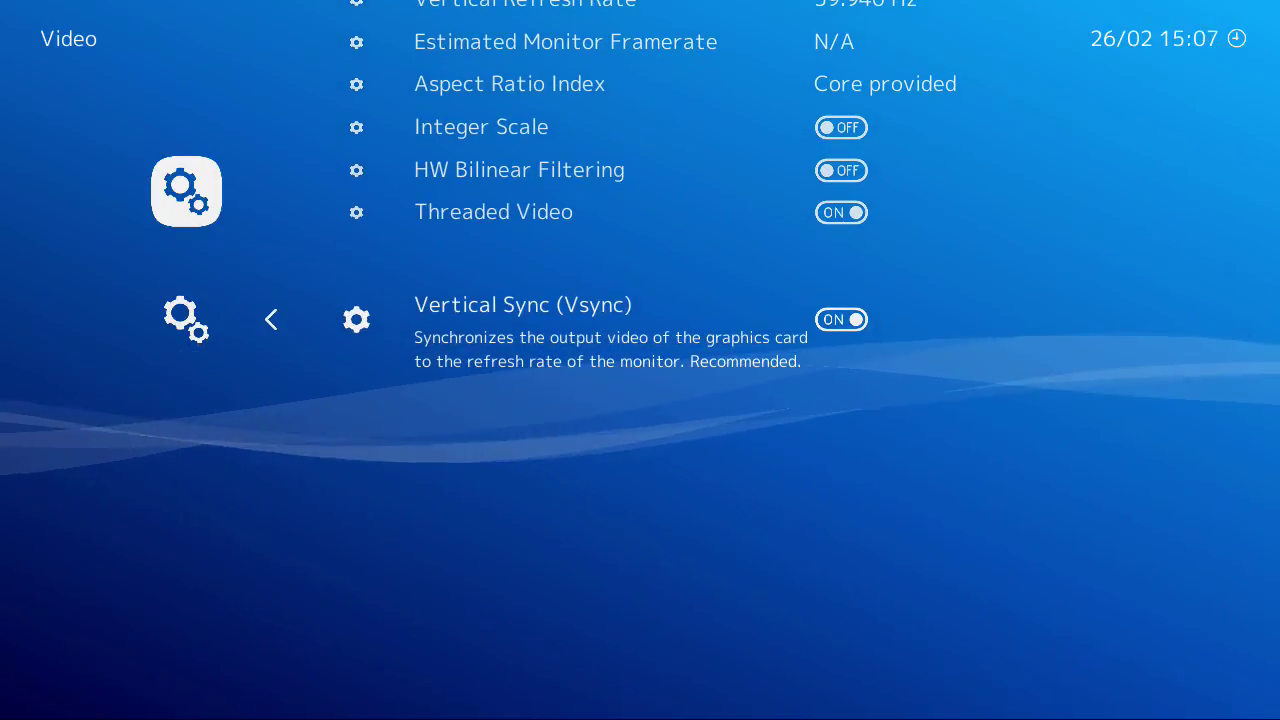
- View the audio settings for mute, volume level and device, and return to the settings list
{"action": "key", "text": "BackSpace"}
{"action": "key", "text": "Down"}
{"action": "key", "text": "Return"}
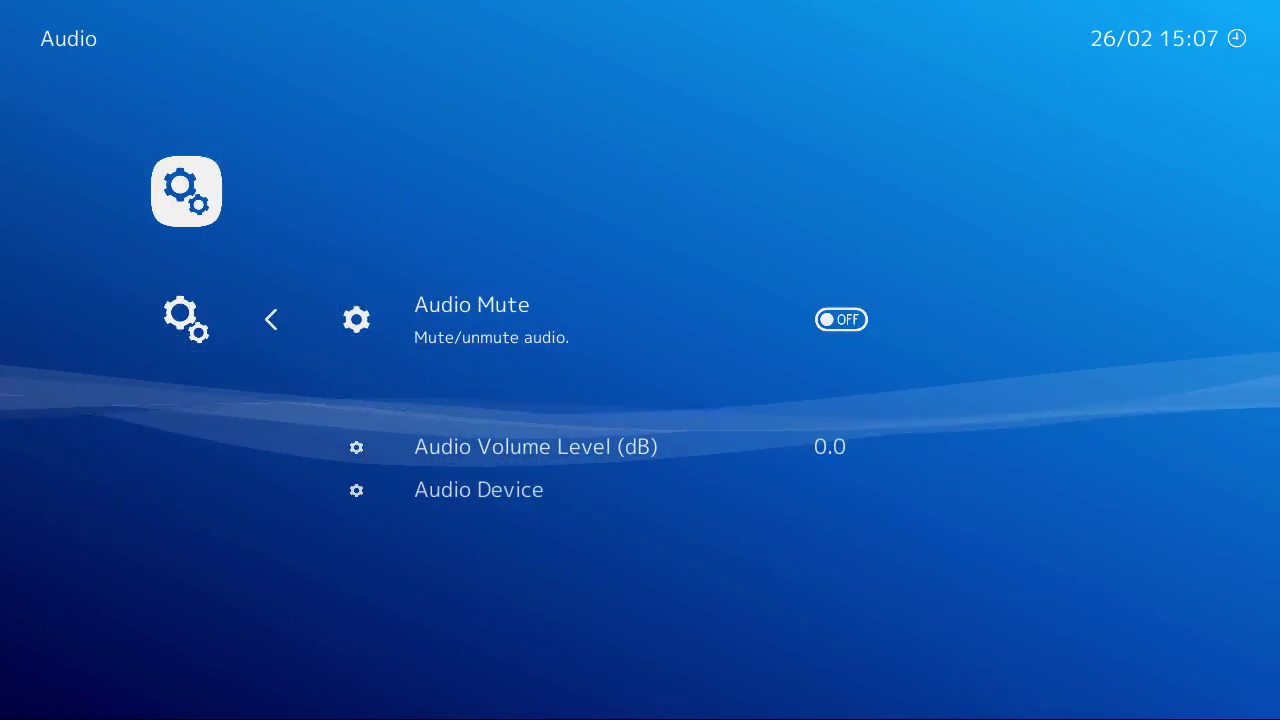
{"action": "key", "text": "BackSpace"}
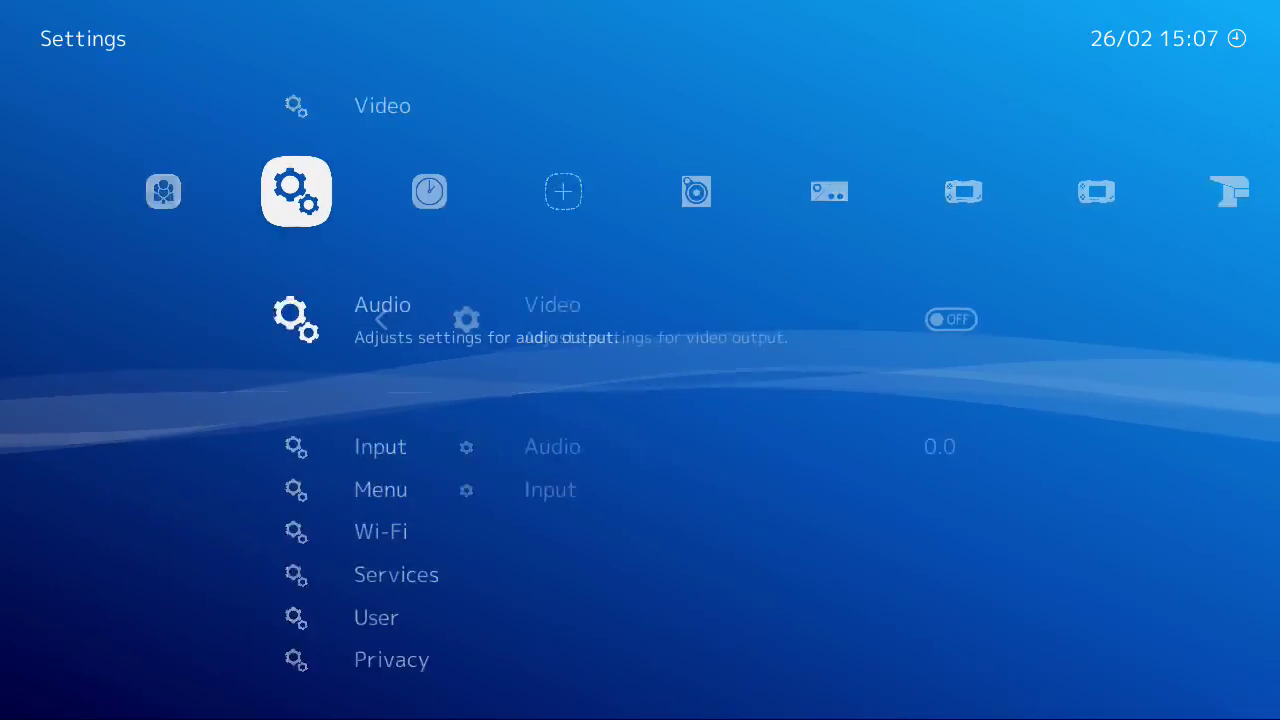
- Open the Menu settings that control the appearance of the menu screen
{"action": "key", "text": "Down"}
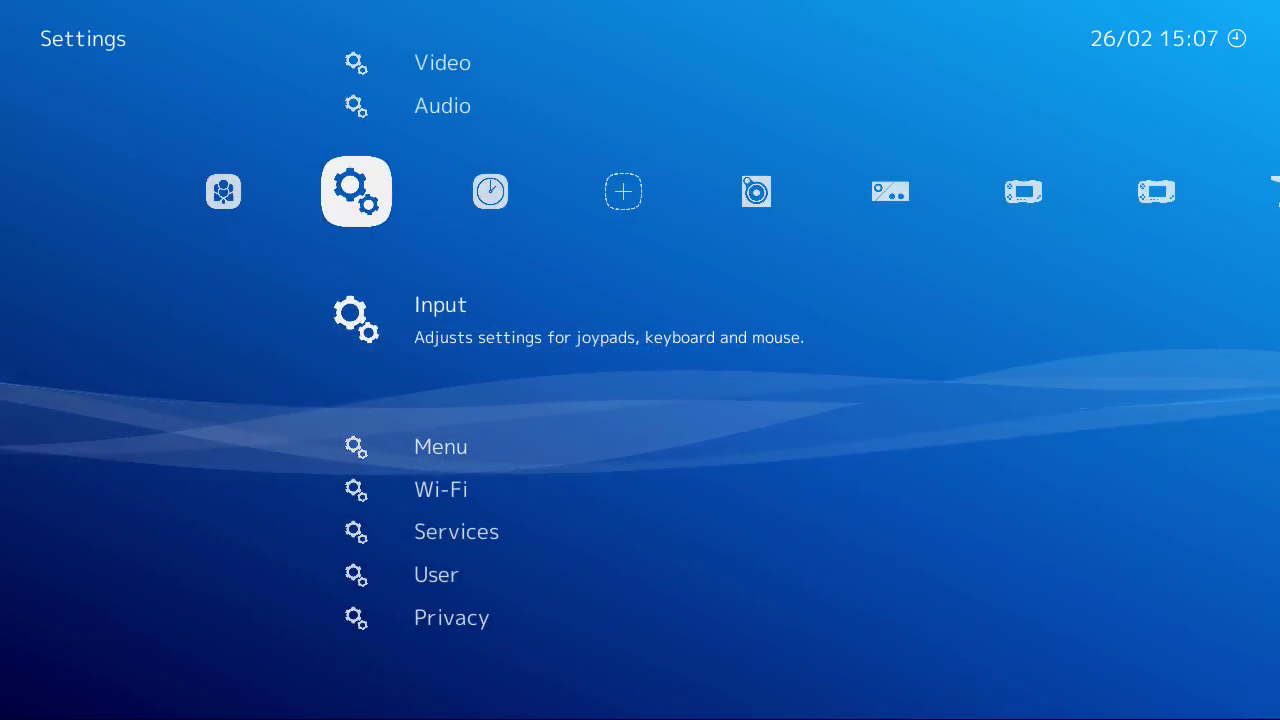
{"action": "key", "text": "Down"}
{"action": "key", "text": "Return"}
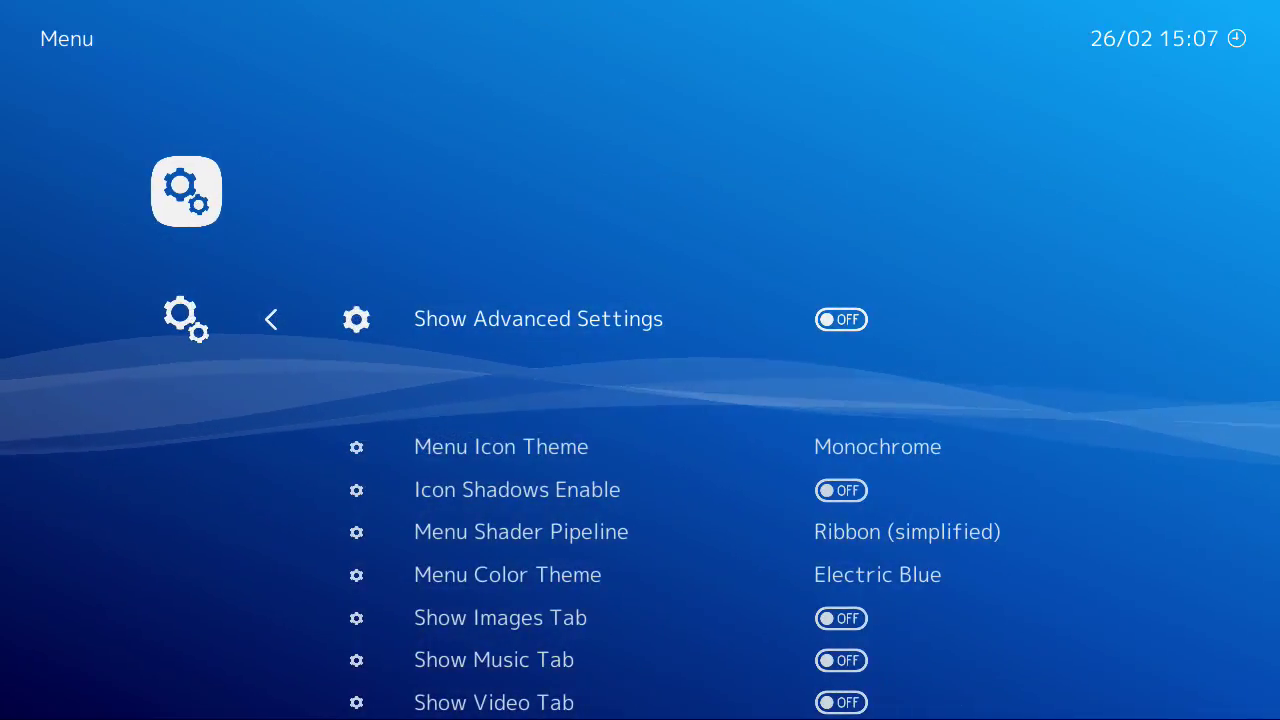
- Try the FlatUI and RetroActive options for Menu Icon Theme and return it to Monochrome
{"action": "key", "text": "Down"}
{"action": "key", "text": "Right"}
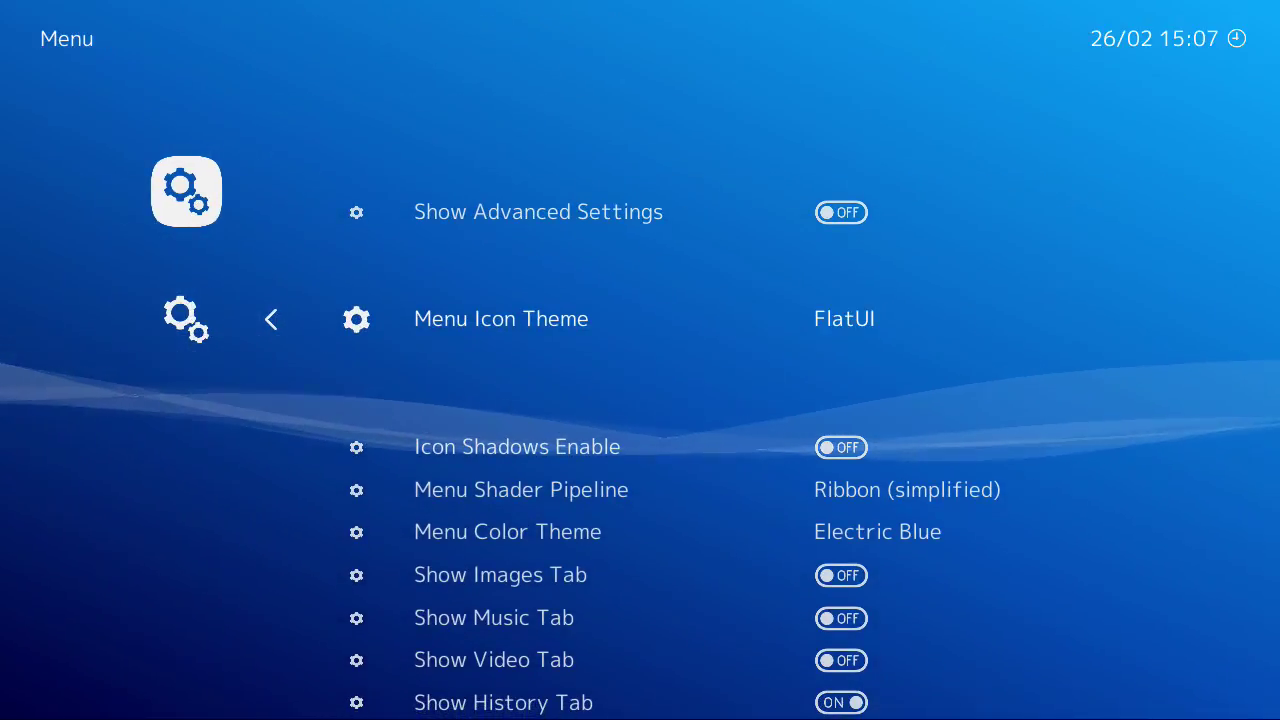
{"action": "key", "text": "Right"}
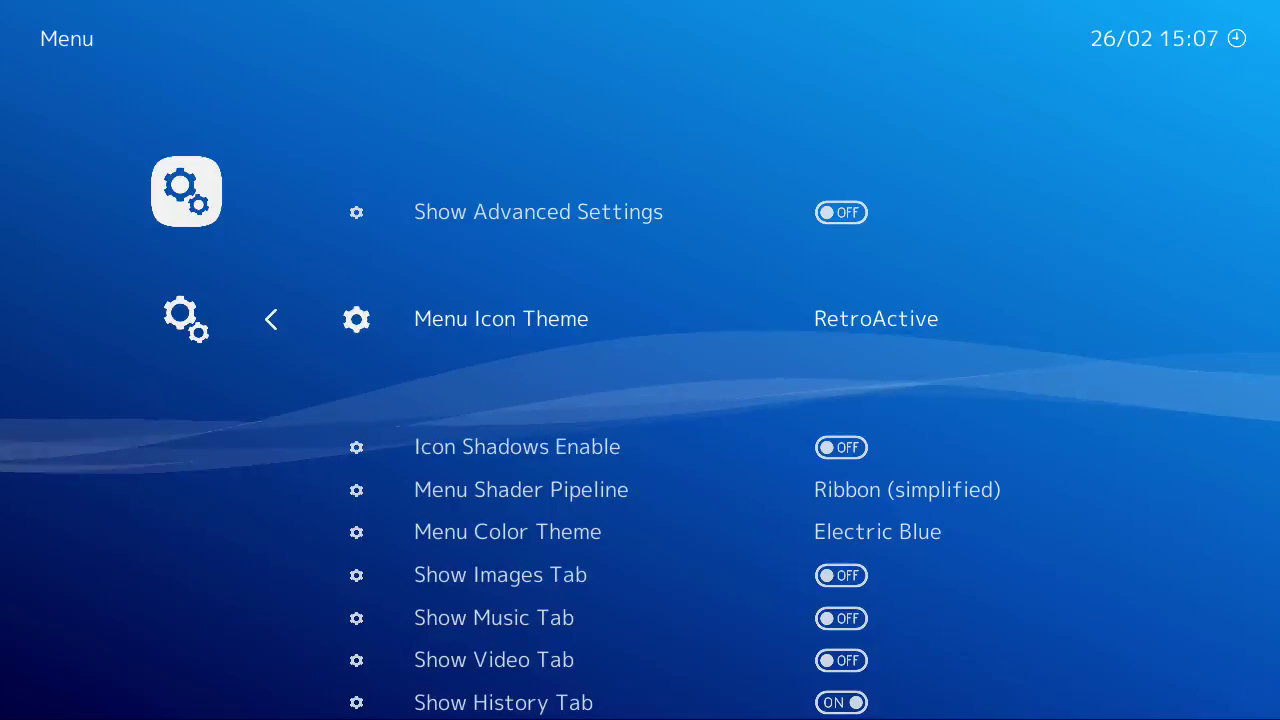
{"action": "key", "text": "Left"}
{"action": "key", "text": "Left"}
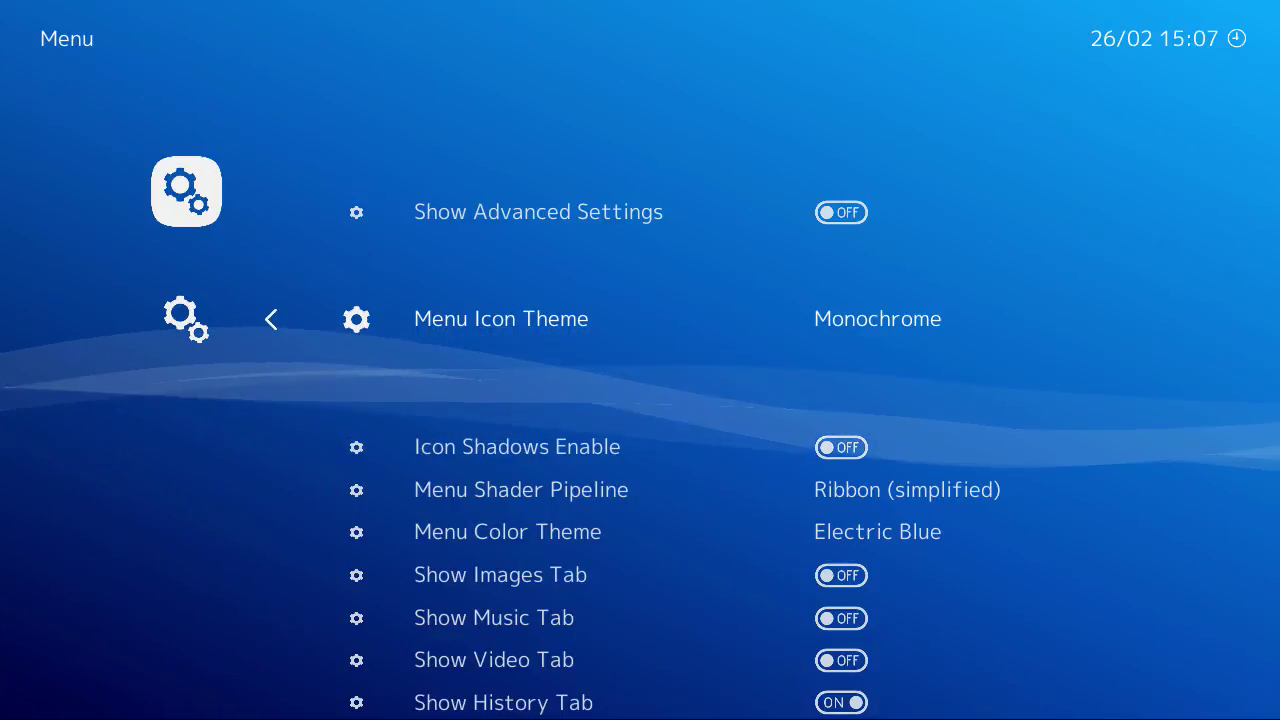
- Cycle Menu Shader Pipeline through Ribbon, Simple Snow, Snow and OFF, returning it to Ribbon (simplified)
{"action": "key", "text": "Down"}
{"action": "key", "text": "Down"}
{"action": "key", "text": "Left"}
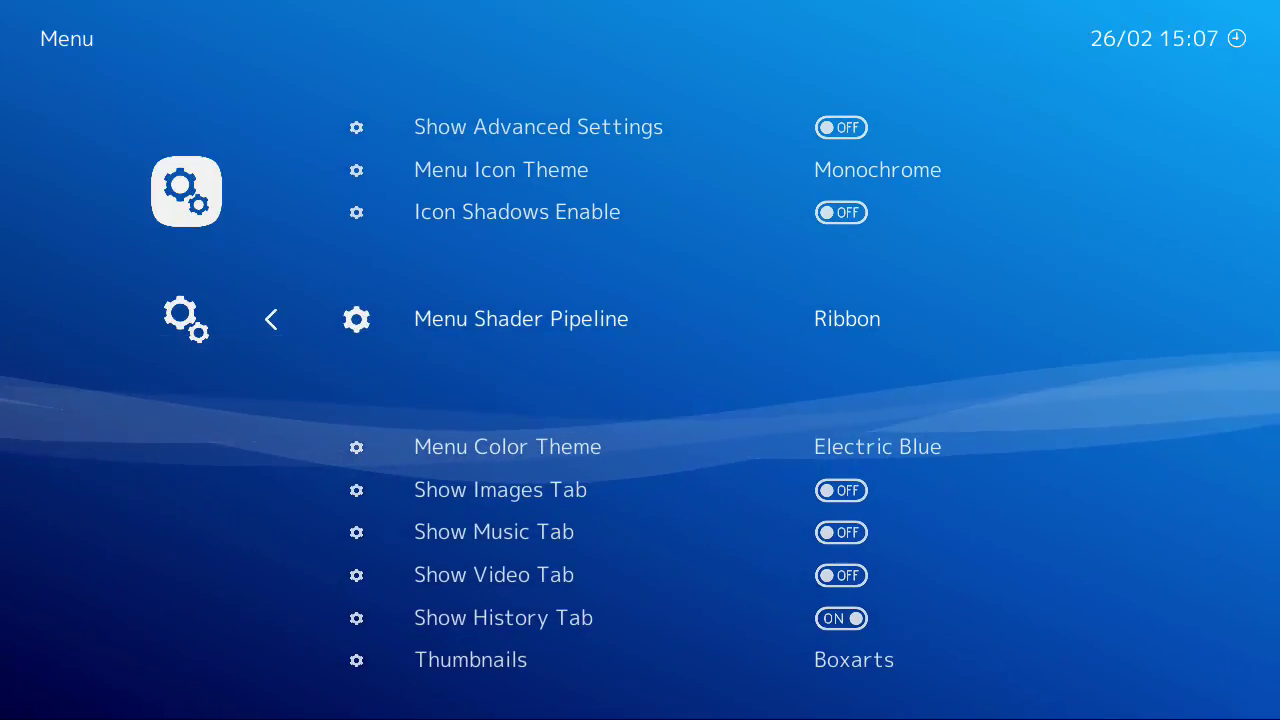
{"action": "key", "text": "Right"}
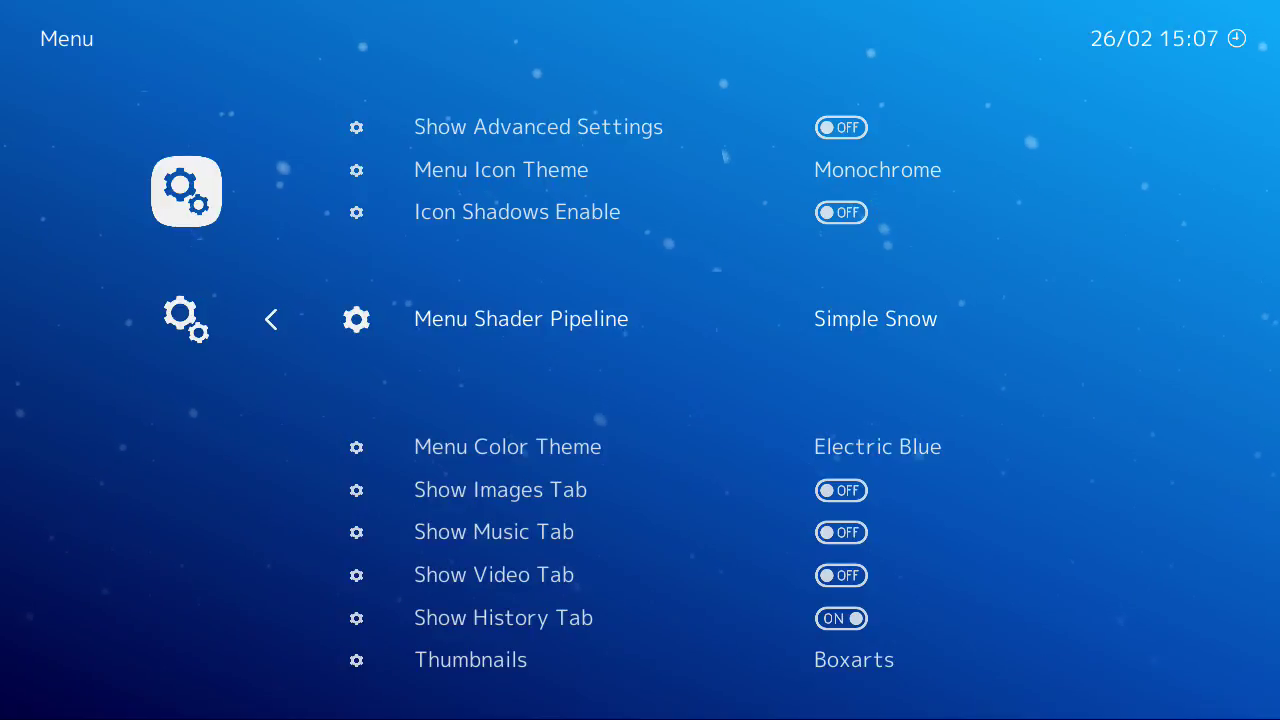
{"action": "key", "text": "Right"}
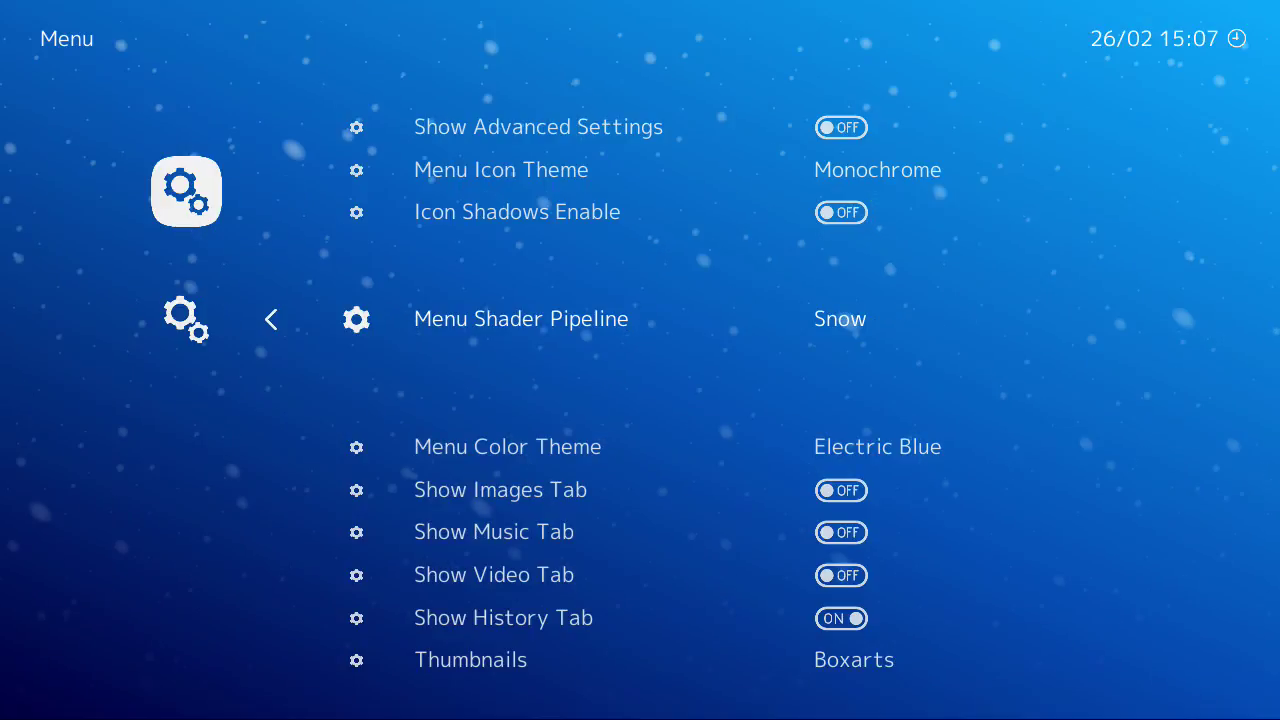
{"action": "key", "text": "Right"}
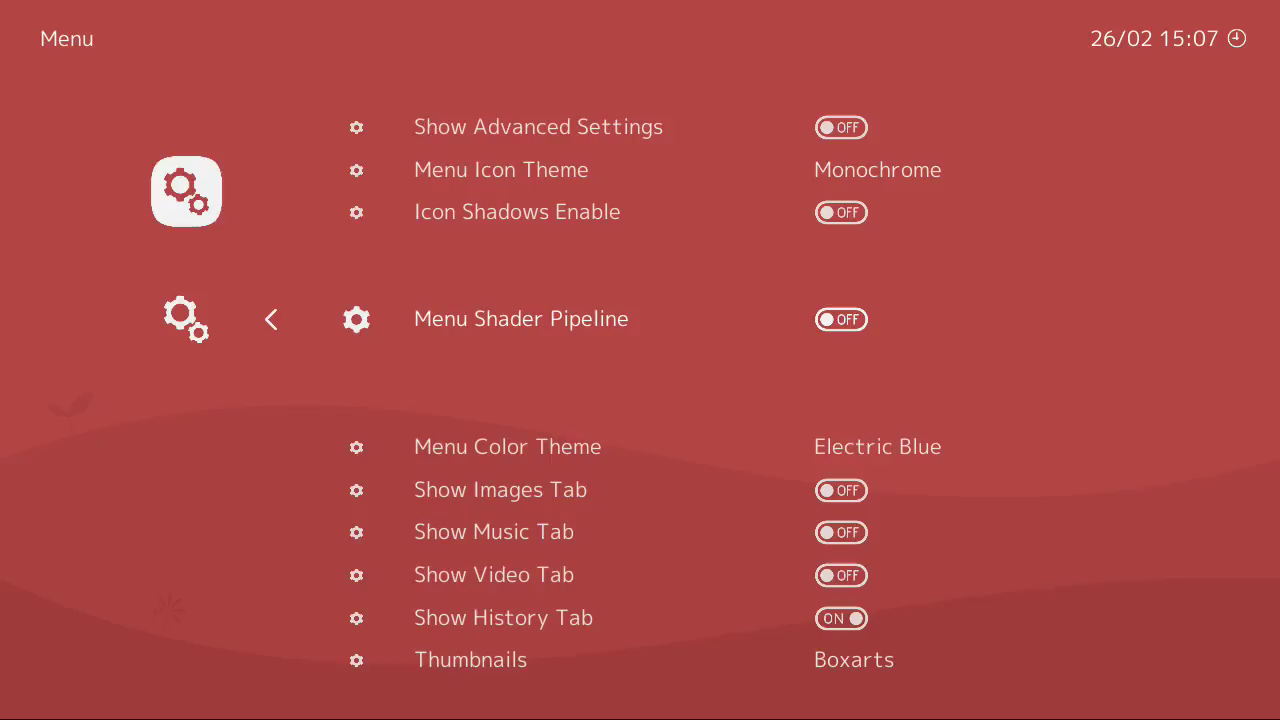
{"action": "key", "text": "Right"}
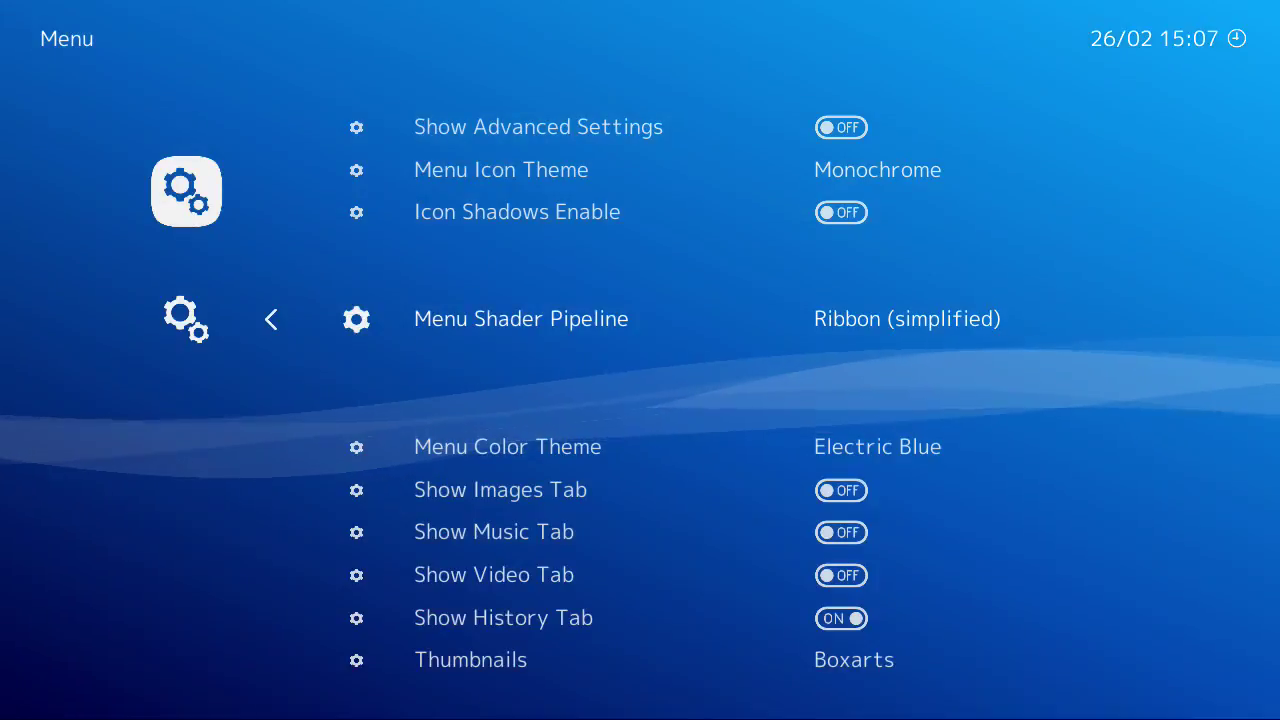
- Switch Menu Color Theme through Apple Green to Undersea
{"action": "key", "text": "Down"}
{"action": "key", "text": "Right"}
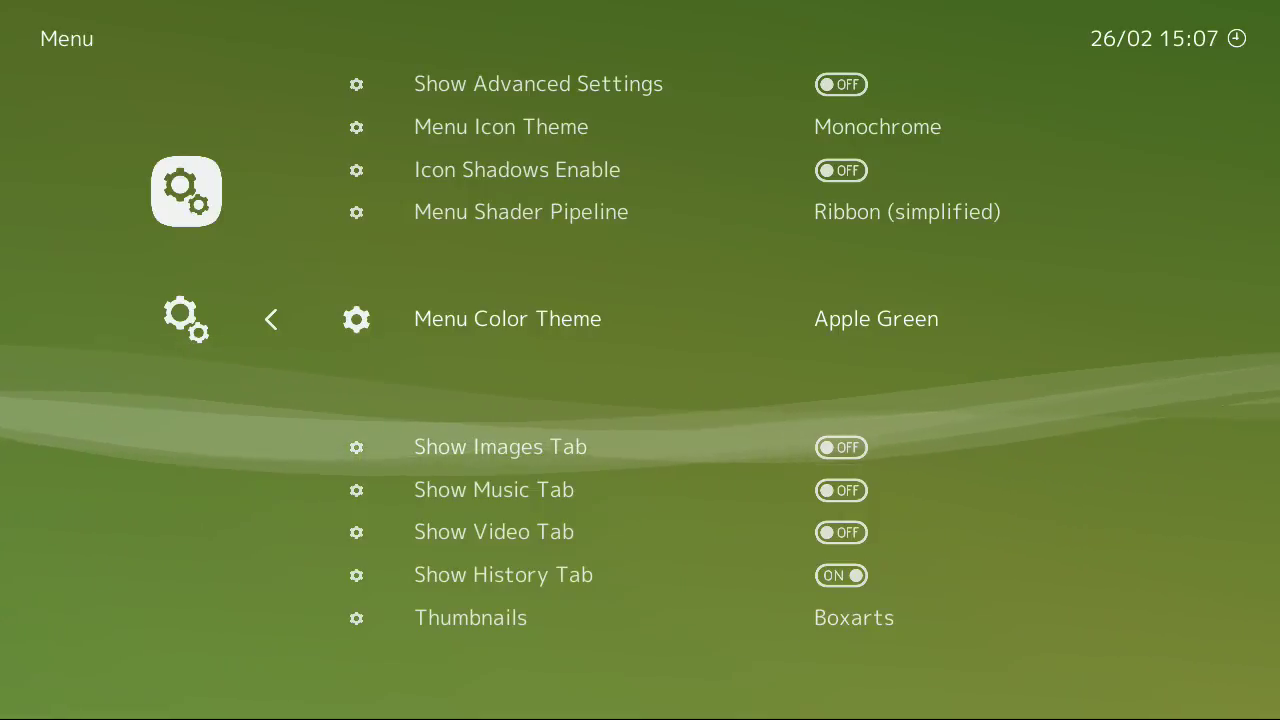
{"action": "key", "text": "Right"}
- Look over the remaining menu settings from Show Images Tab to Thumbnails and return to the settings list
{"action": "key", "text": "Down"}
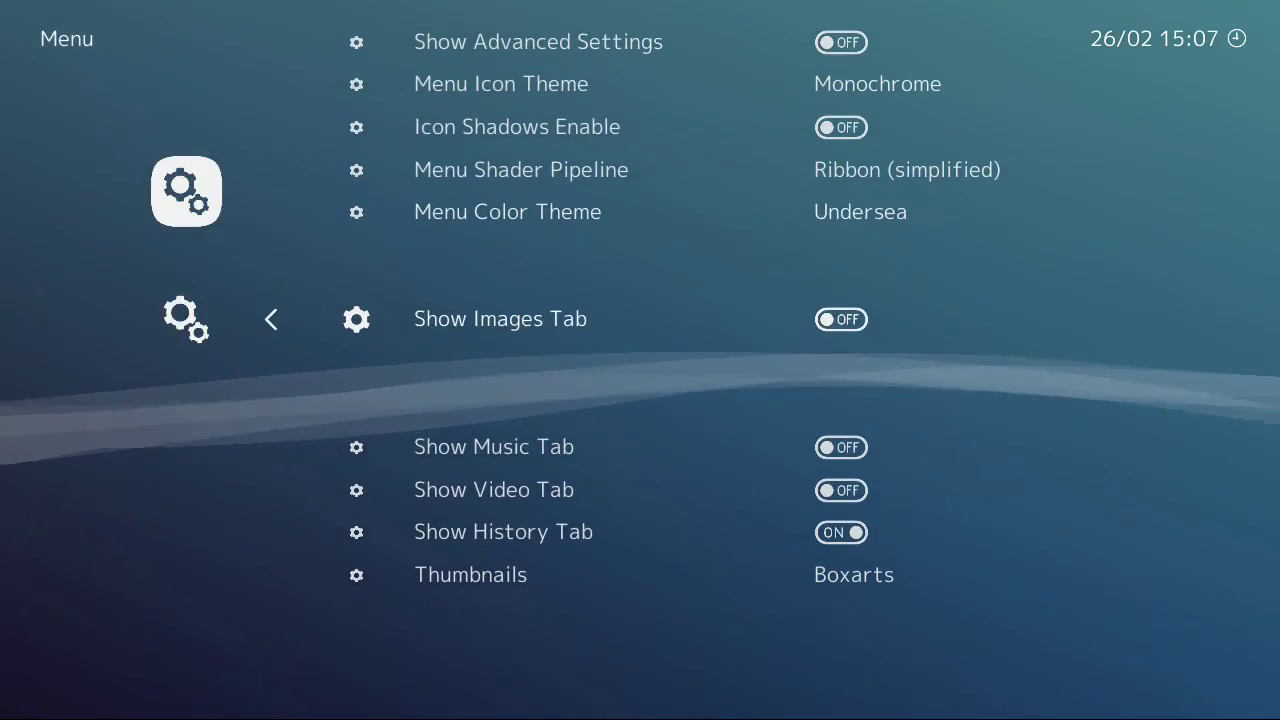
{"action": "key", "text": "Down"}
{"action": "key", "text": "Down"}
{"action": "key", "text": "Down"}
{"action": "key", "text": "Down"}
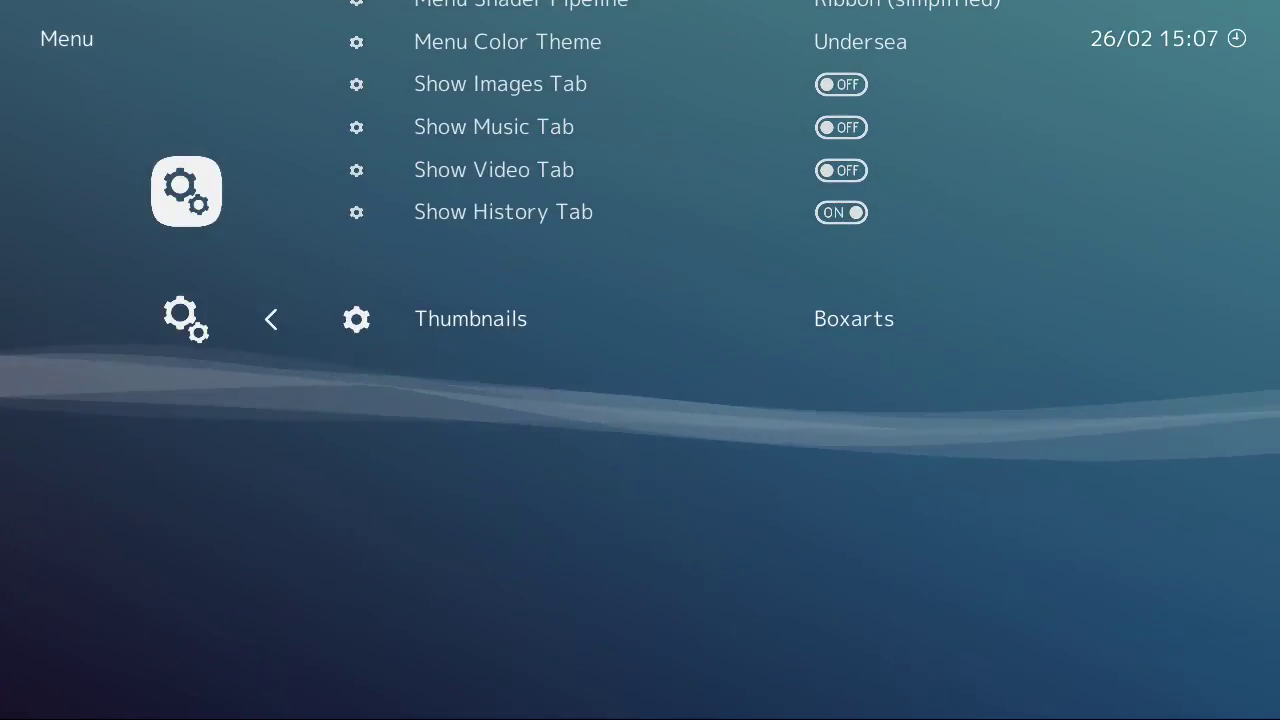
{"action": "key", "text": "Up"}
{"action": "key", "text": "Up"}
{"action": "key", "text": "Up"}
{"action": "key", "text": "Up"}
{"action": "key", "text": "Up"}
{"action": "key", "text": "Up"}
{"action": "key", "text": "Up"}
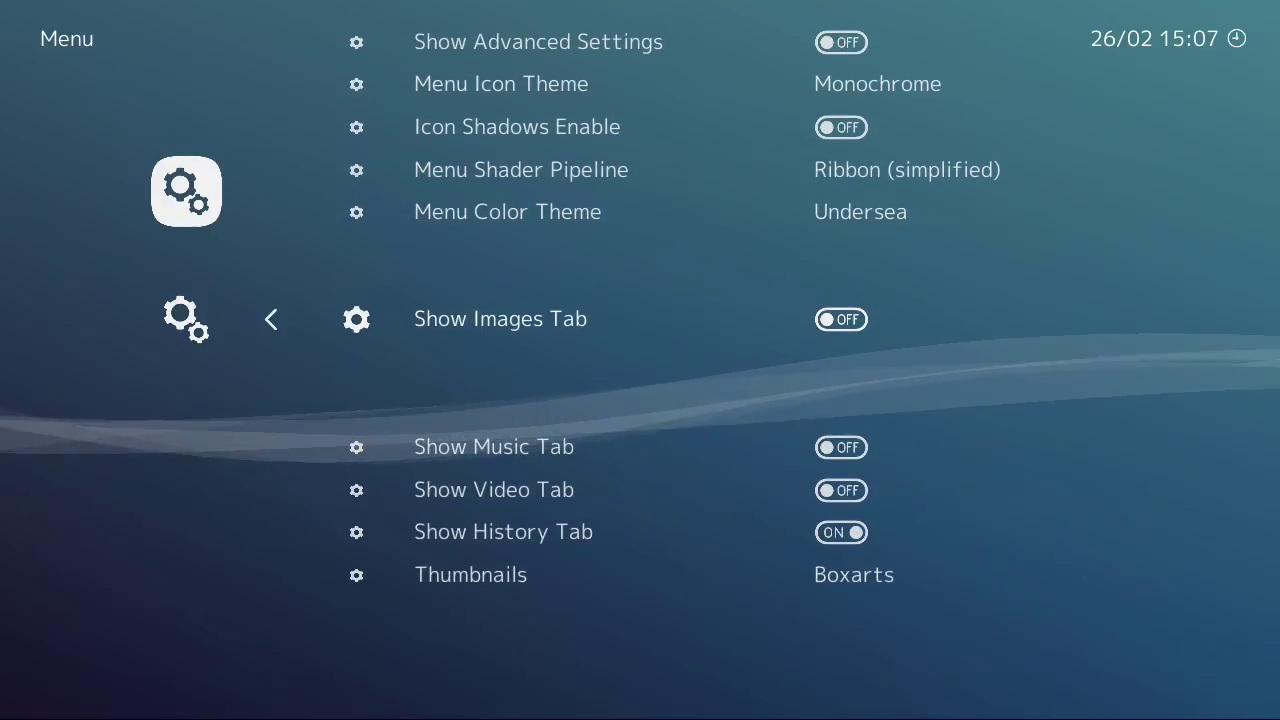
{"action": "key", "text": "BackSpace"}
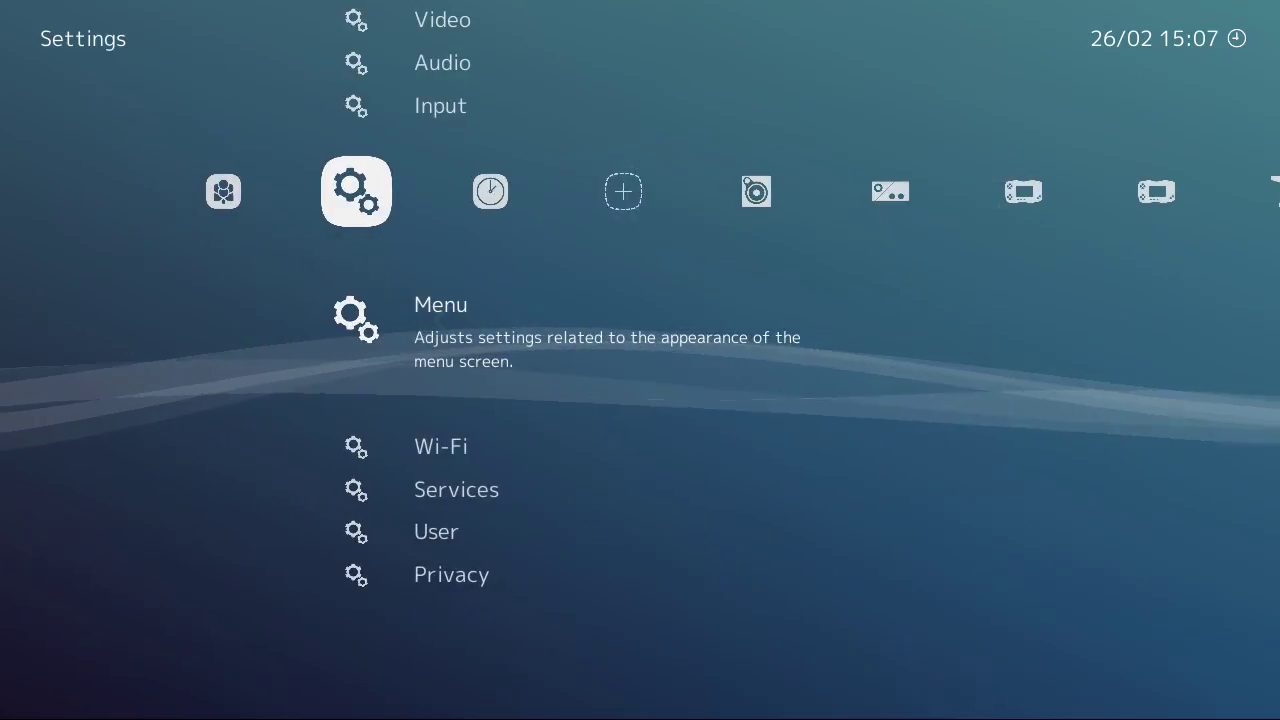
- Scan for available Wi-Fi networks and return to the settings list
{"action": "key", "text": "Down"}
{"action": "key", "text": "Return"}
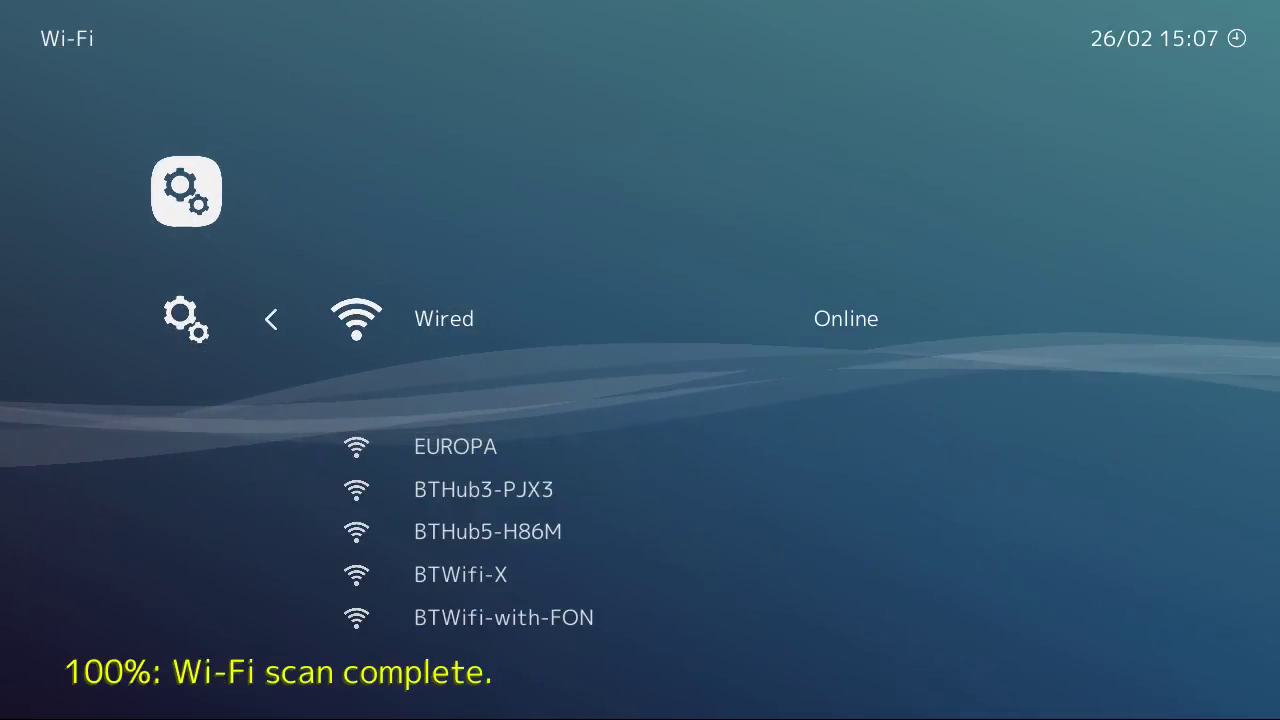
{"action": "key", "text": "BackSpace"}
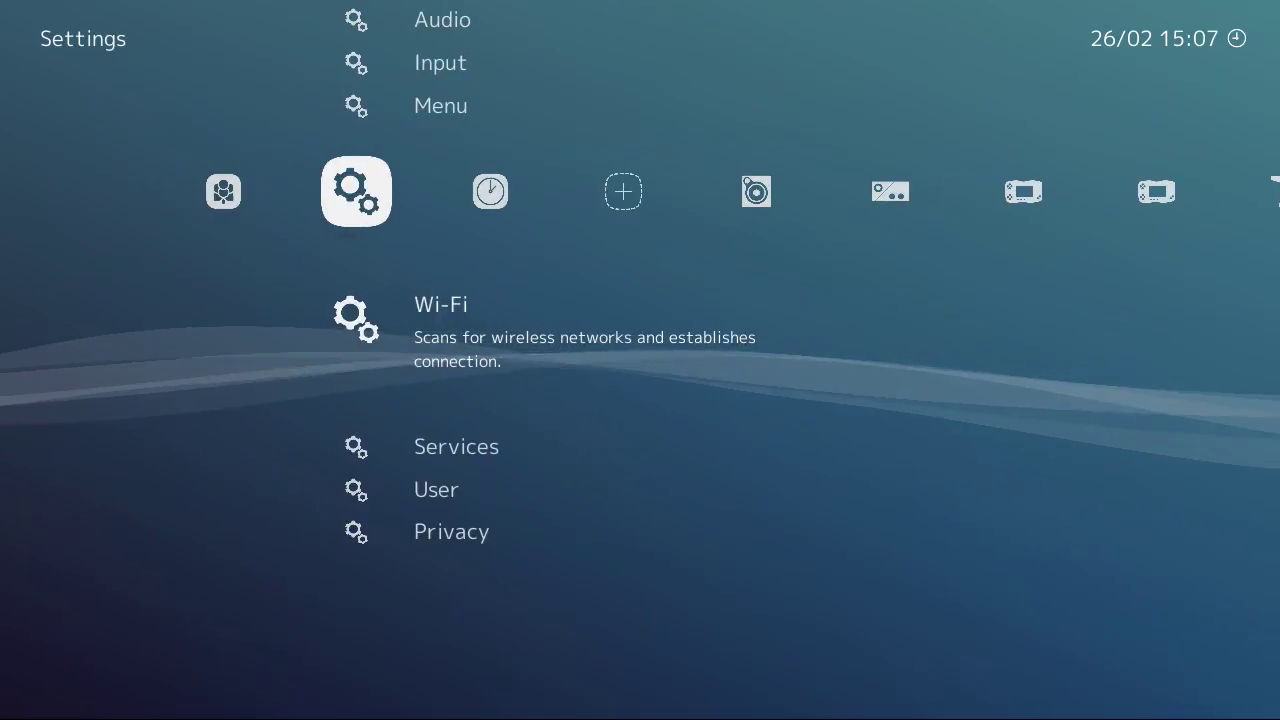
- Examine the SSH, SAMBA and Bluetooth options in the Services settings and return to the settings list
{"action": "key", "text": "Down"}
{"action": "key", "text": "Return"}
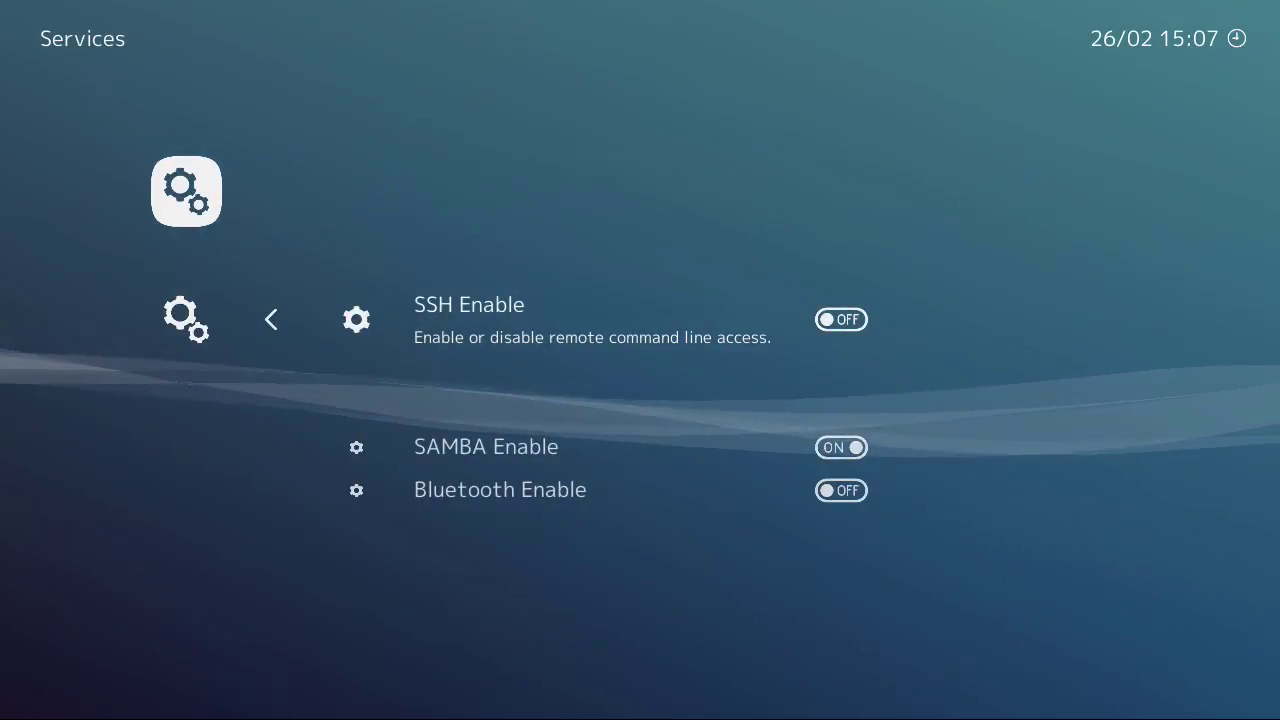
{"action": "key", "text": "Down"}
{"action": "key", "text": "Up"}
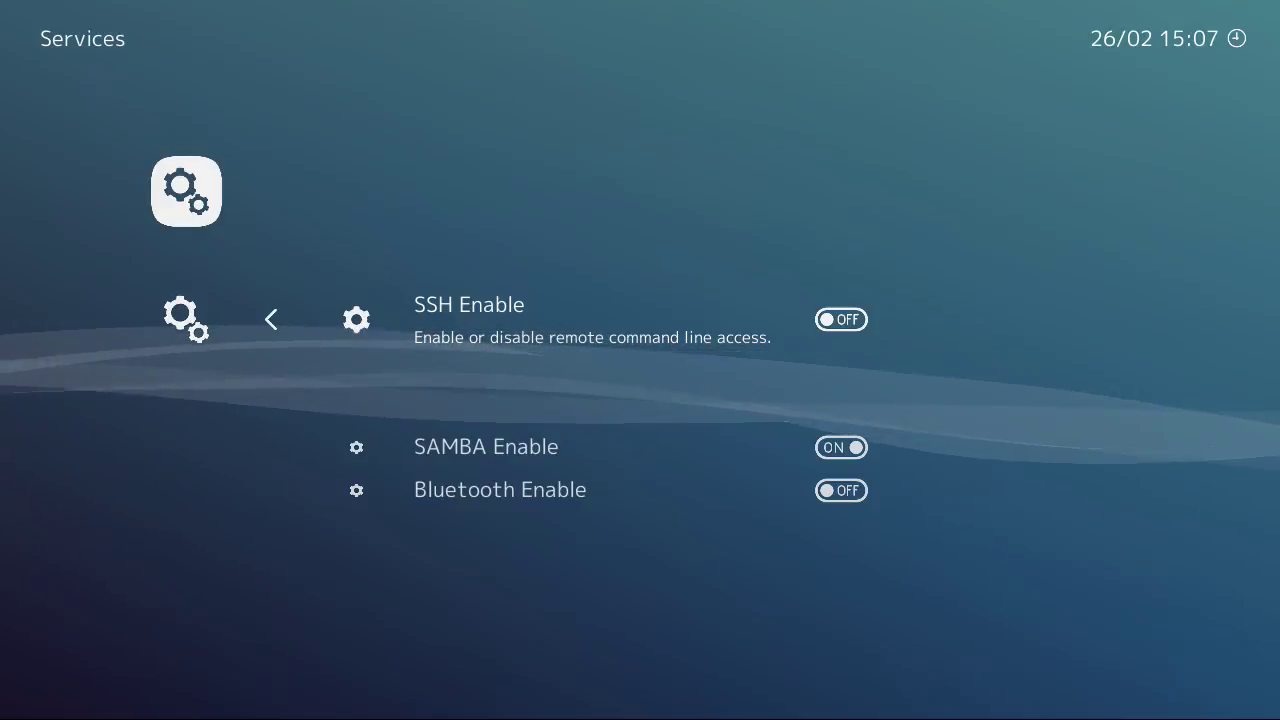
{"action": "key", "text": "Down"}
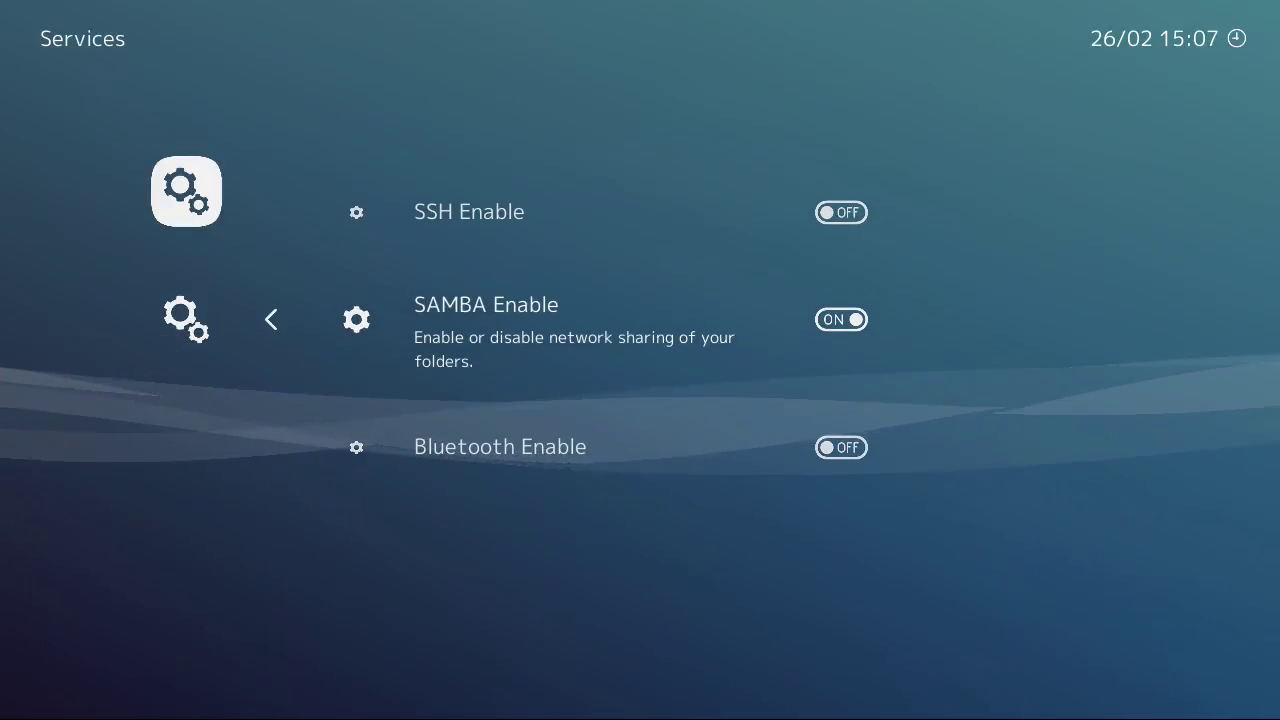
{"action": "key", "text": "Down"}
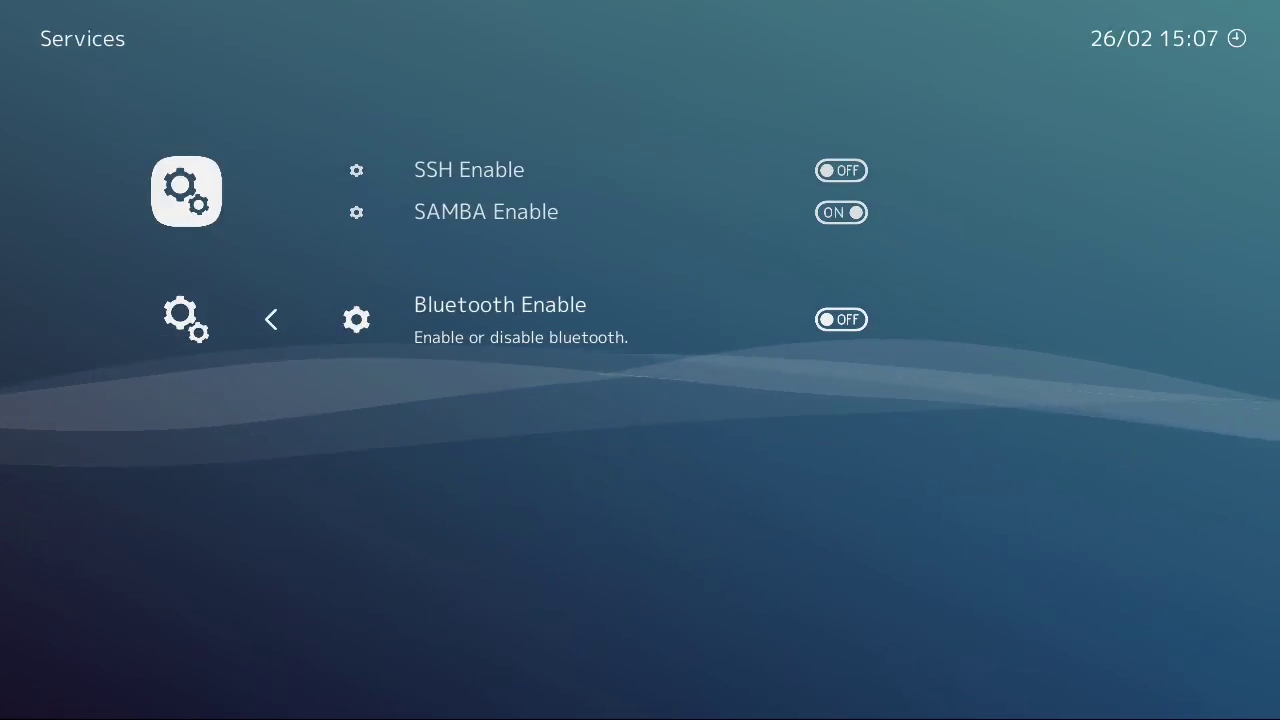
{"action": "key", "text": "Up"}
{"action": "key", "text": "Up"}
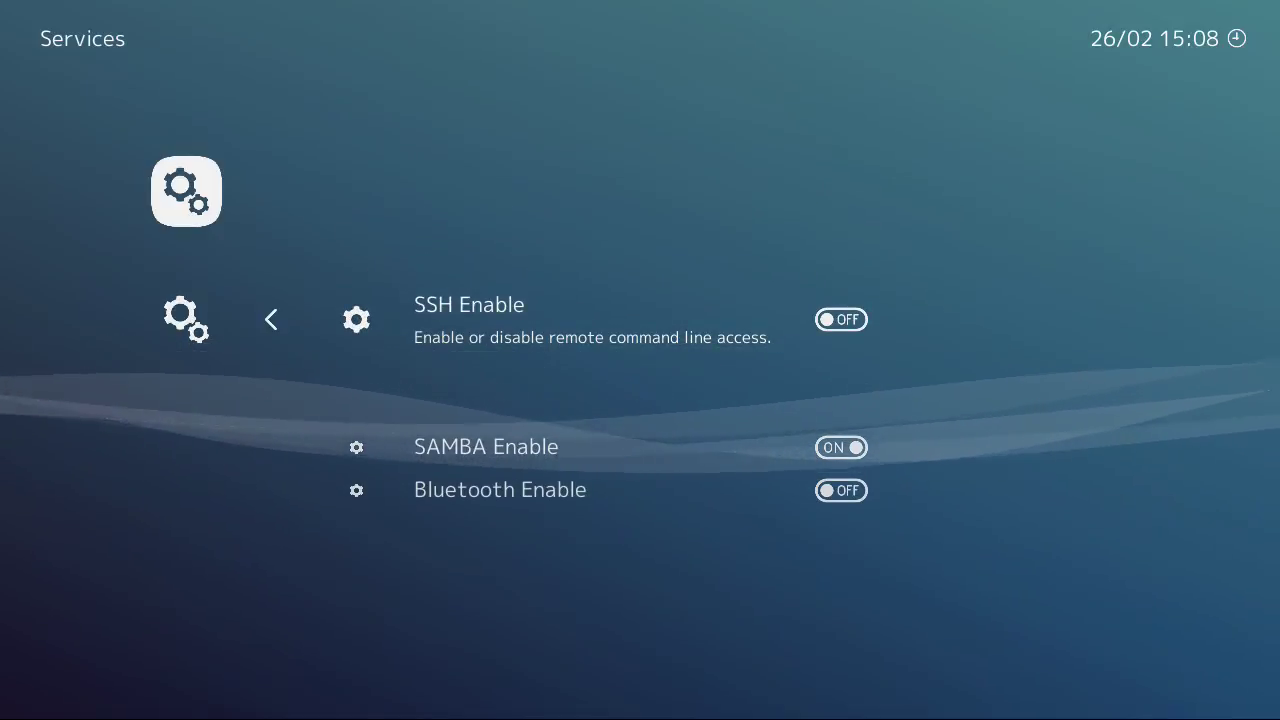
{"action": "key", "text": "BackSpace"}
- View the User and Privacy settings and return to the settings list
{"action": "key", "text": "Down"}
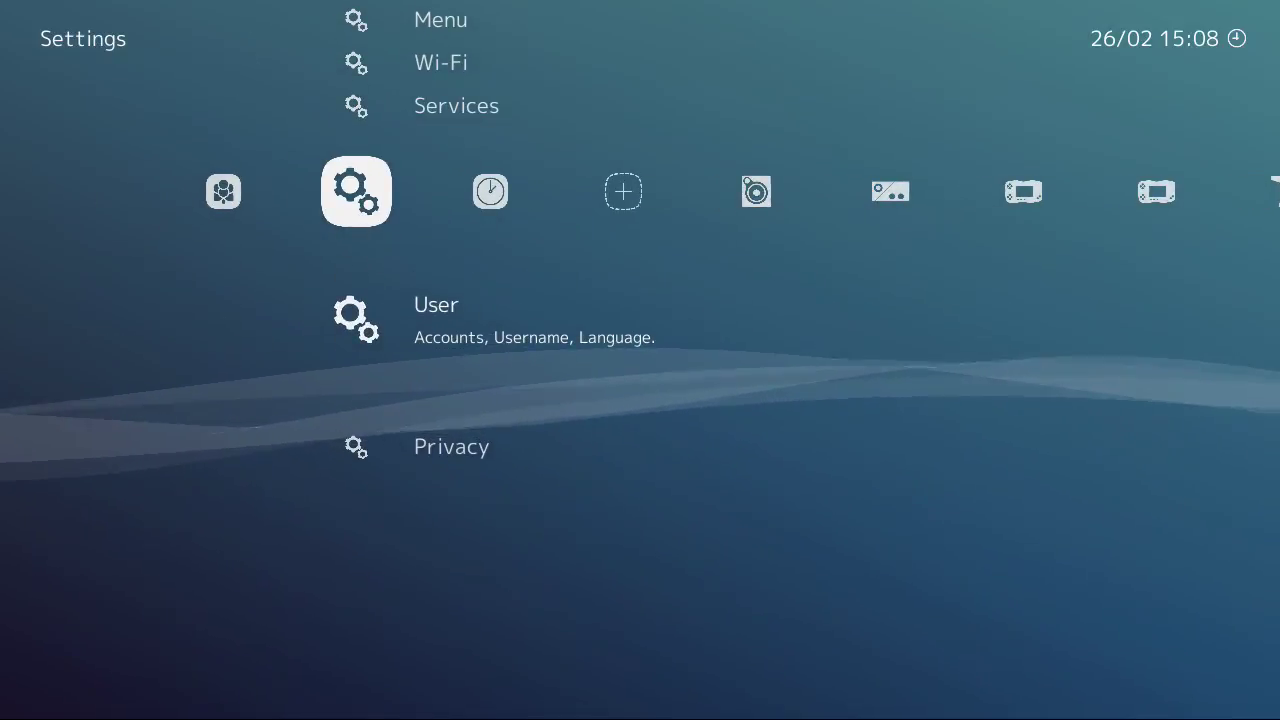
{"action": "key", "text": "Return"}
{"action": "key", "text": "BackSpace"}
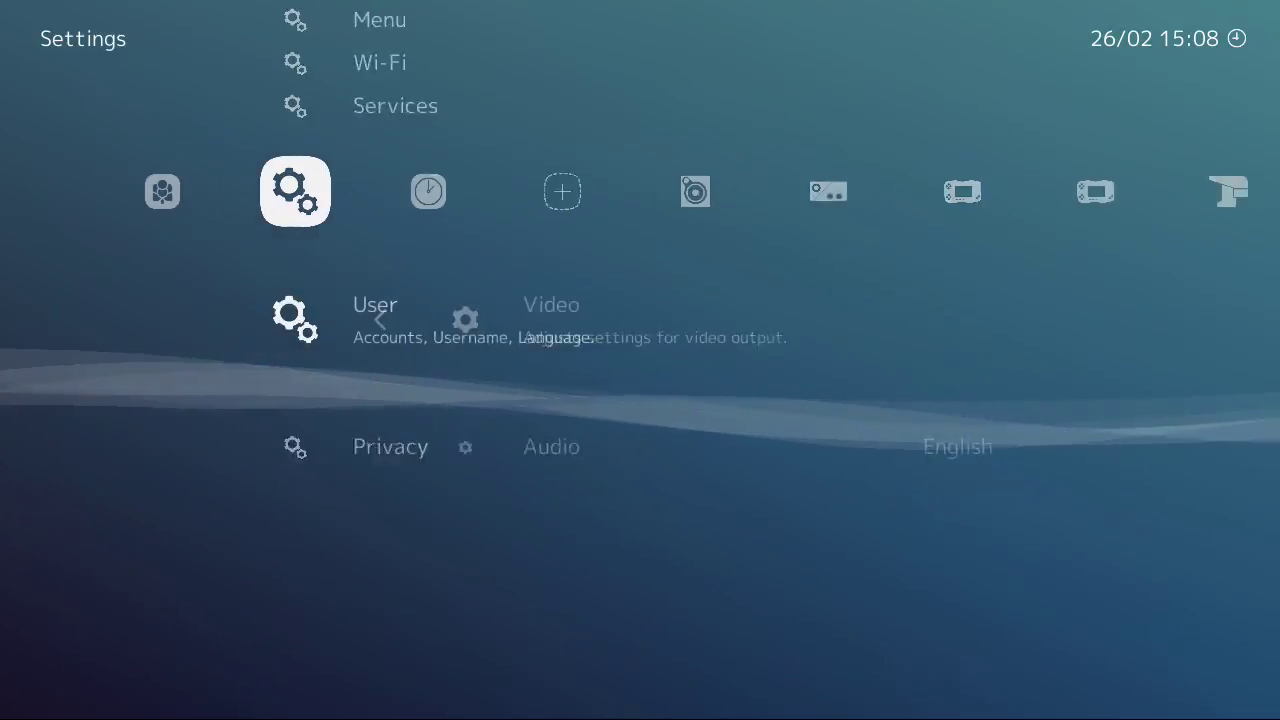
{"action": "key", "text": "Down"}
{"action": "key", "text": "Return"}
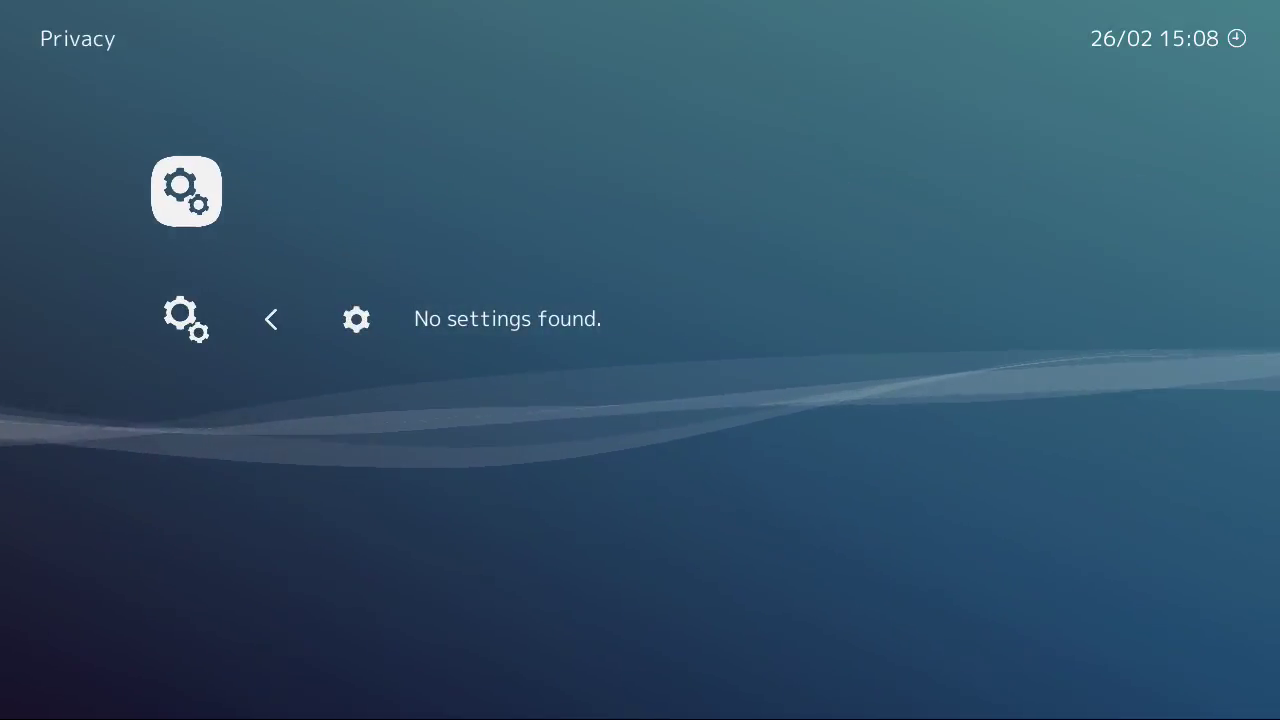
{"action": "key", "text": "BackSpace"}
- Turn on Show Advanced Settings in the Menu settings and return to the settings list
{"action": "key", "text": "Up"}
{"action": "key", "text": "Up"}
{"action": "key", "text": "Up"}
{"action": "key", "text": "Up"}
{"action": "key", "text": "Up"}
{"action": "key", "text": "Up"}
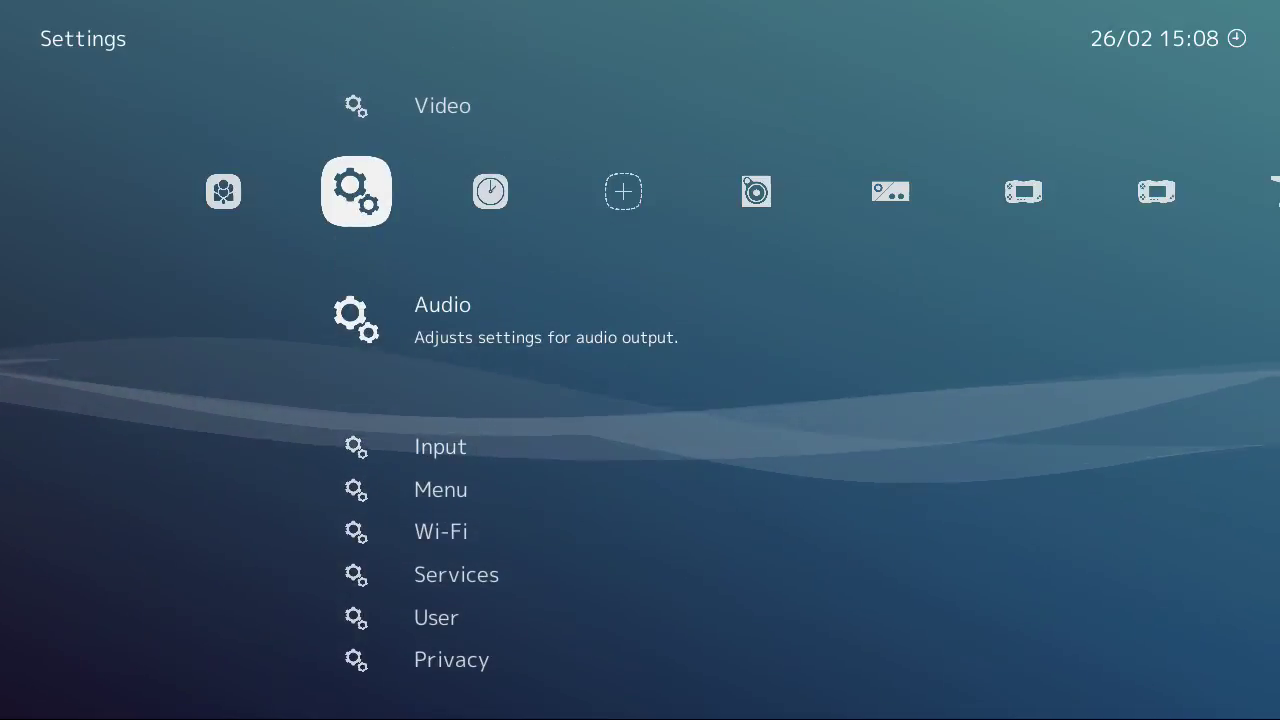
{"action": "key", "text": "Down"}
{"action": "key", "text": "Down"}
{"action": "key", "text": "Return"}
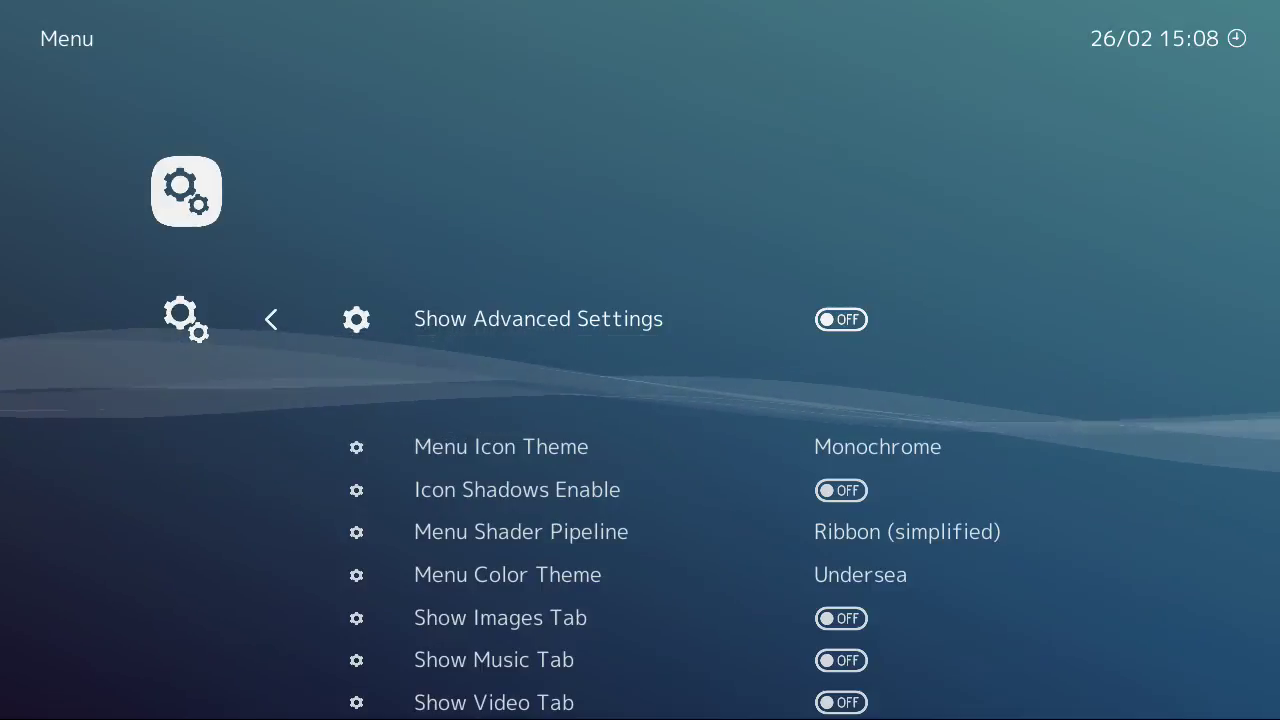
{"action": "key", "text": "Return"}
{"action": "key", "text": "BackSpace"}
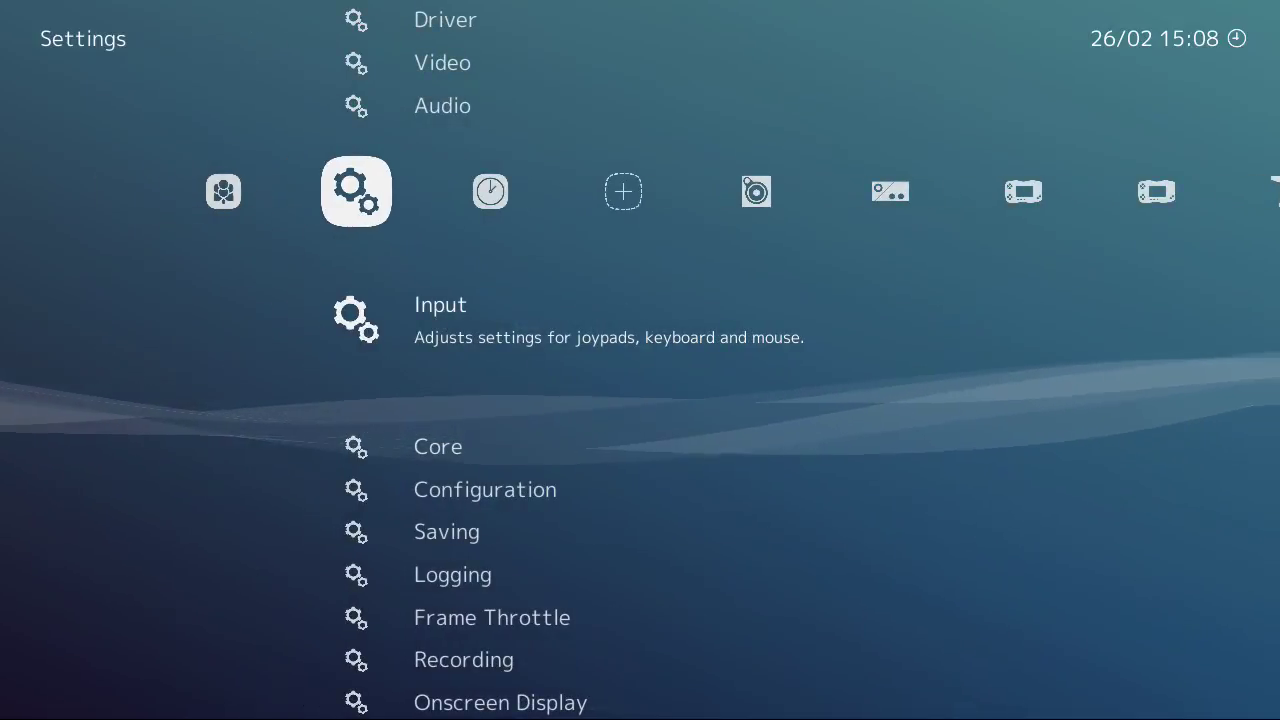
- Look over the expanded list of settings categories from Video down to Menu
{"action": "key", "text": "Up"}
{"action": "key", "text": "Up"}
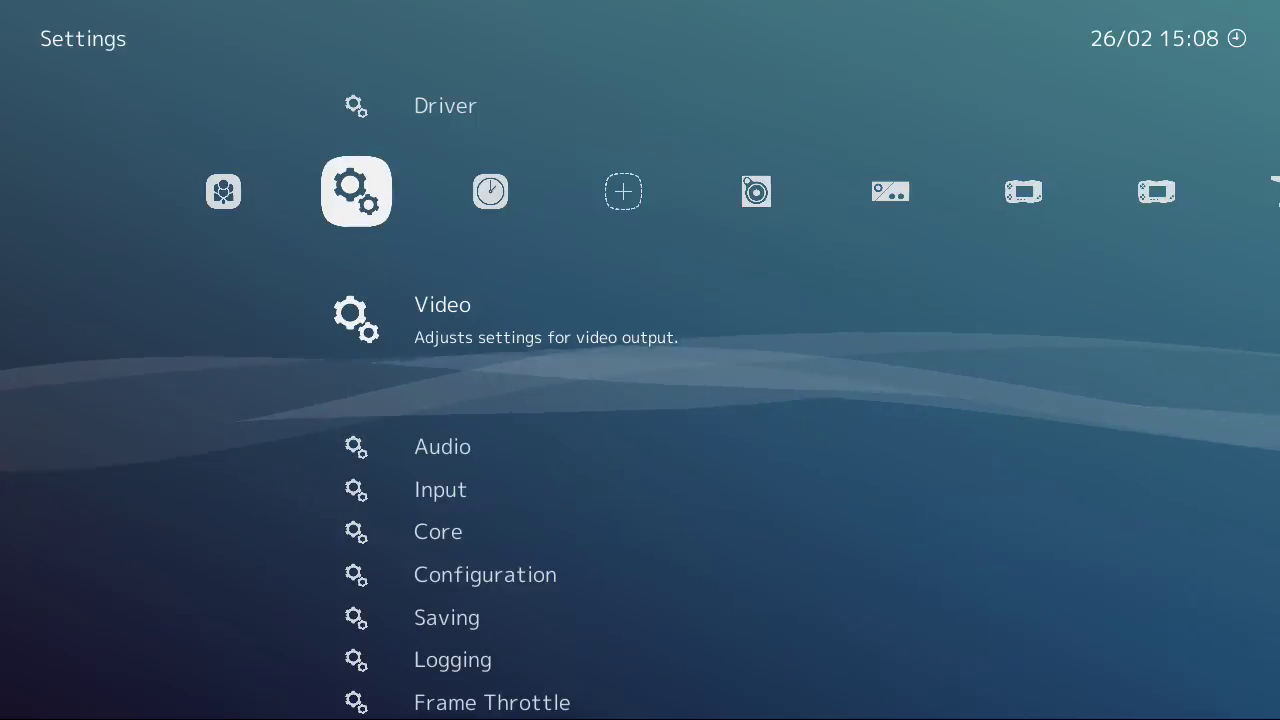
{"action": "key", "text": "Down"}
{"action": "key", "text": "Down"}
{"action": "key", "text": "Down"}
{"action": "key", "text": "Down"}
{"action": "key", "text": "Down"}
{"action": "key", "text": "Down"}
{"action": "key", "text": "Down"}
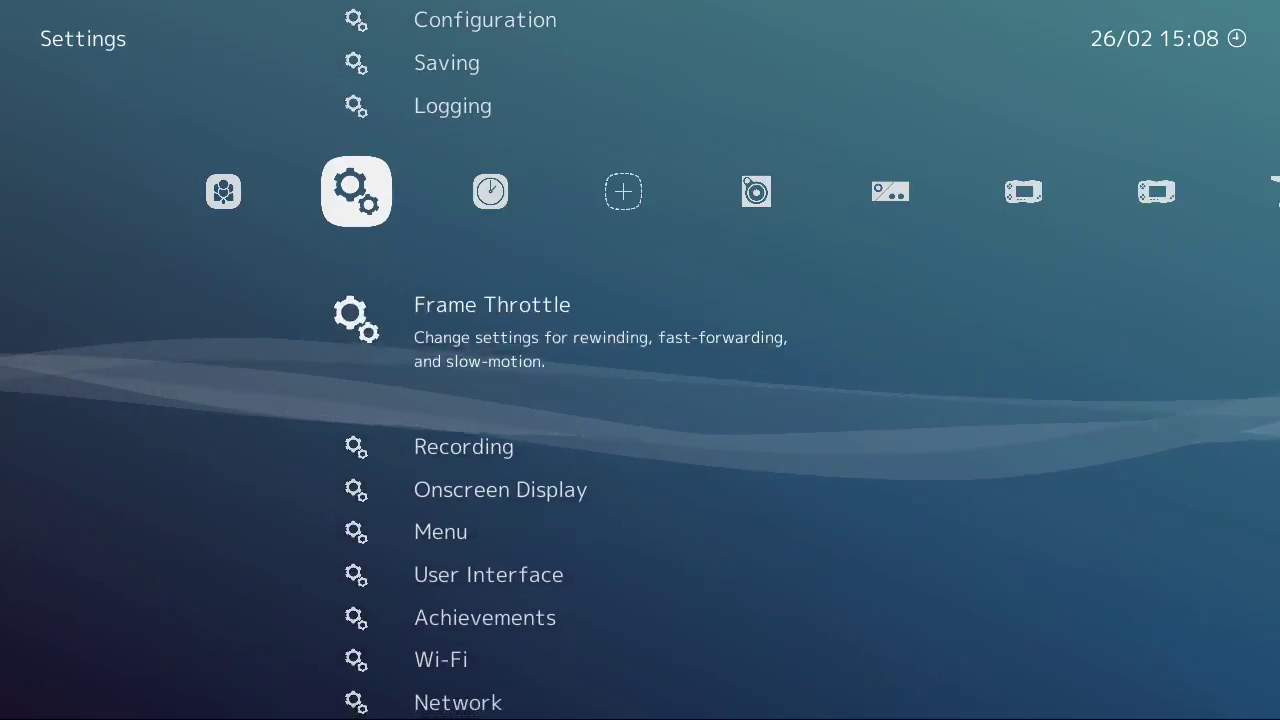
{"action": "key", "text": "Down"}
{"action": "key", "text": "Down"}
{"action": "key", "text": "Down"}
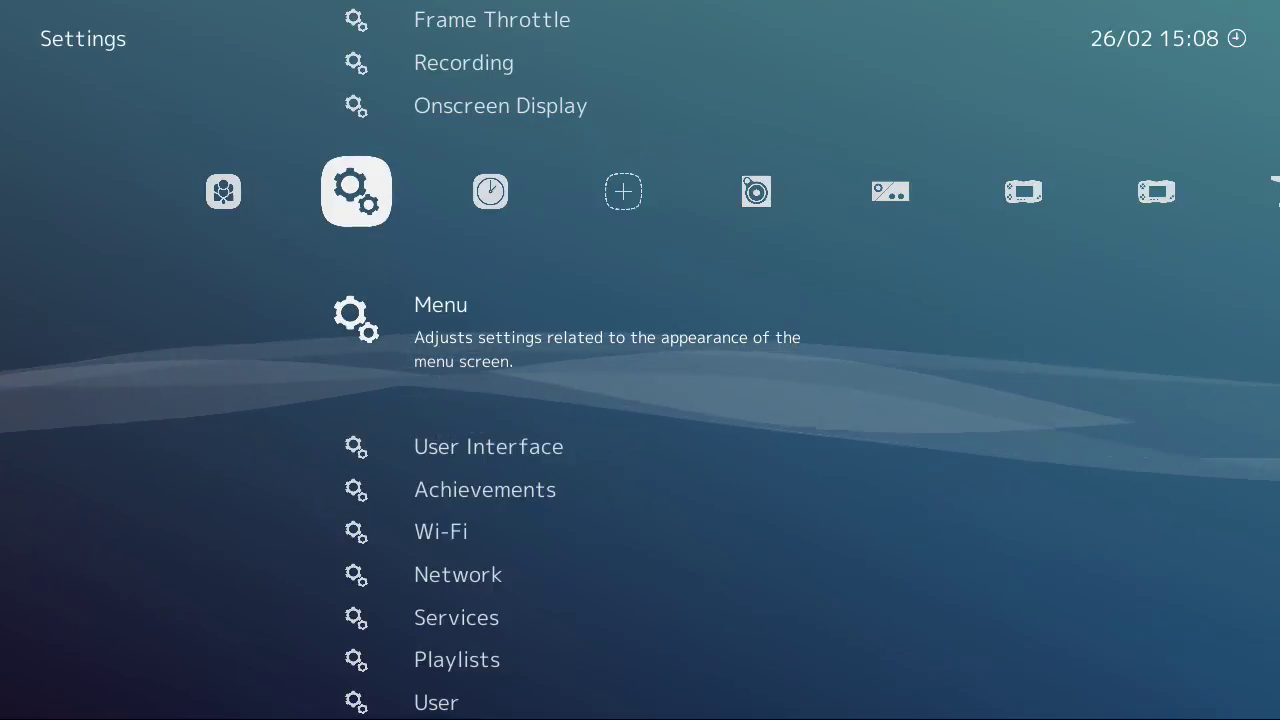
- View the Achievements settings and return to the settings list
{"action": "key", "text": "Down"}
{"action": "key", "text": "Down"}
{"action": "key", "text": "Return"}
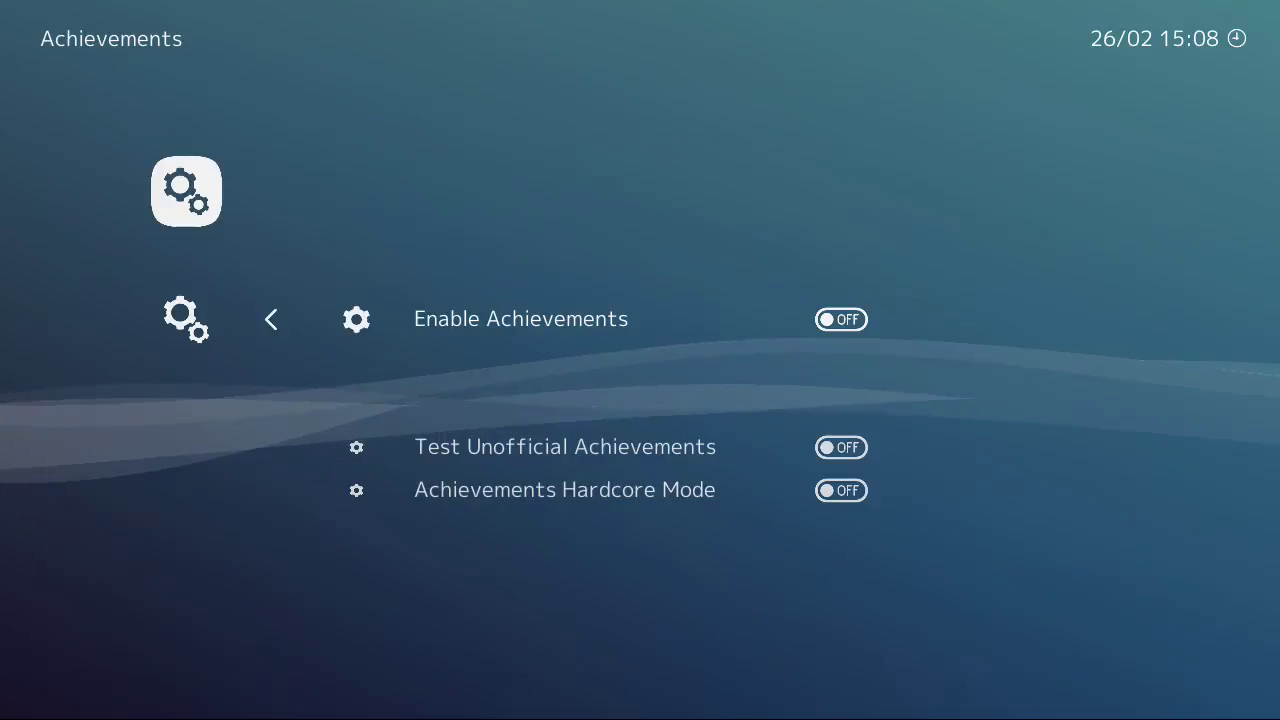
{"action": "key", "text": "BackSpace"}
- Open the Menu settings and examine the advanced options down to Show Advanced Settings
{"action": "key", "text": "Down"}
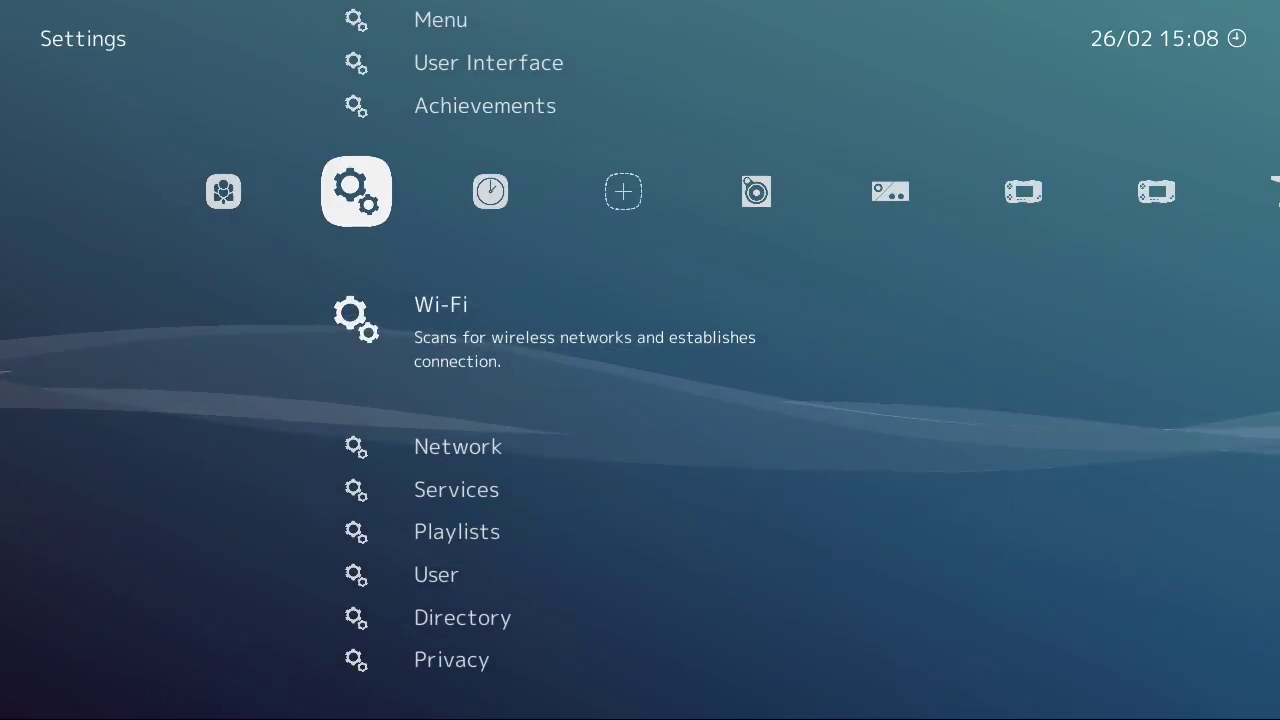
{"action": "key", "text": "Up"}
{"action": "key", "text": "Up"}
{"action": "key", "text": "Up"}
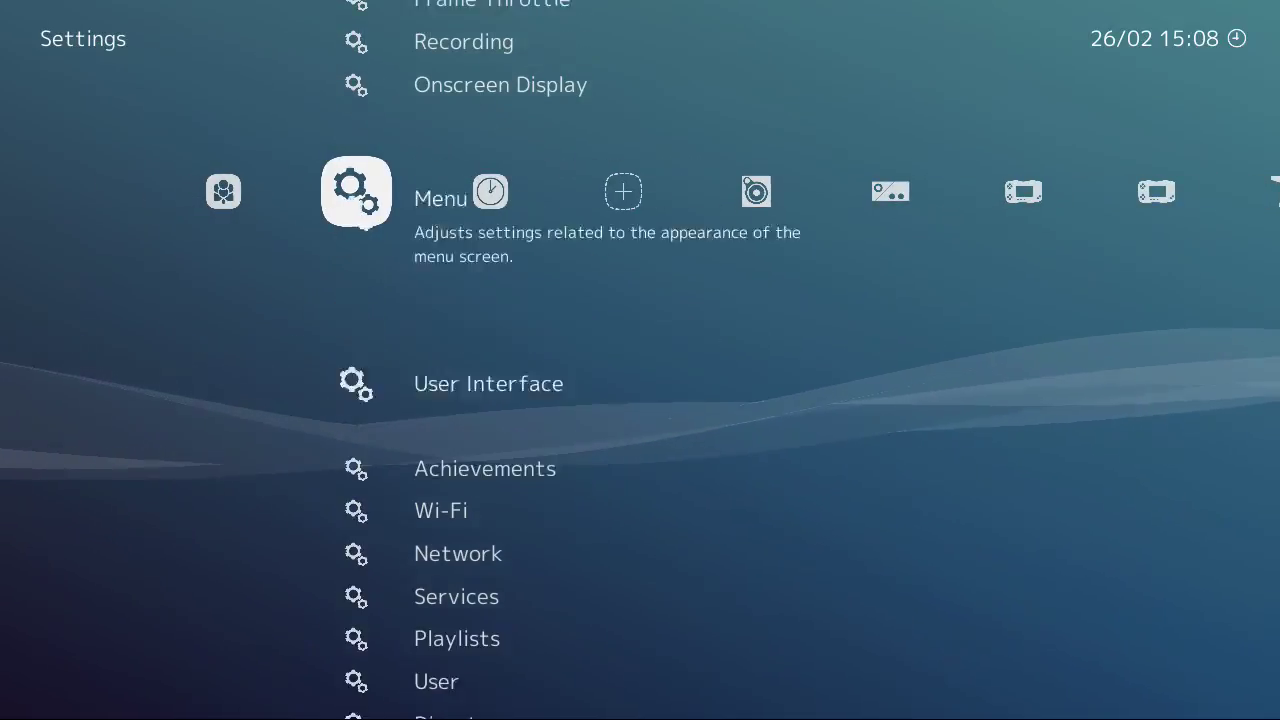
{"action": "key", "text": "Return"}
{"action": "key", "text": "Down"}
{"action": "key", "text": "Down"}
{"action": "key", "text": "Down"}
{"action": "key", "text": "Down"}
{"action": "key", "text": "Down"}
{"action": "key", "text": "Down"}
{"action": "key", "text": "Down"}
{"action": "key", "text": "Down"}
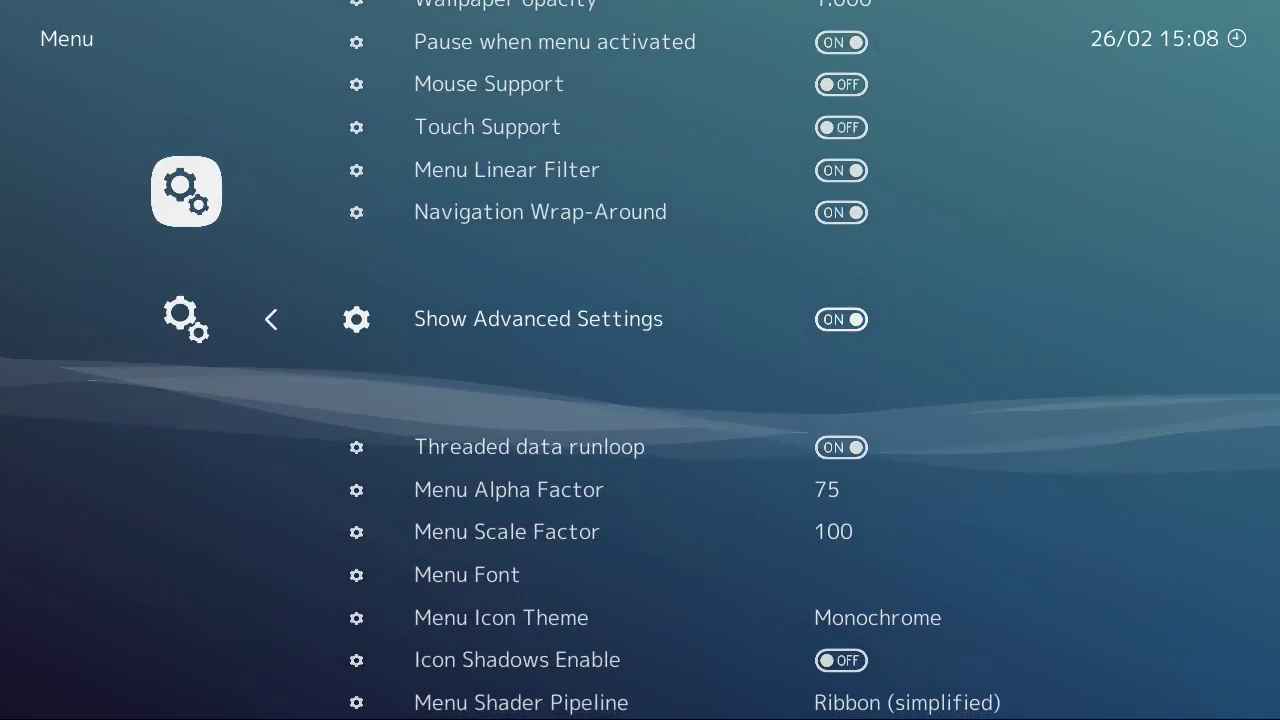
- Leave the Menu settings and look over the first entries of the top-level Settings categories
{"action": "key", "text": "BackSpace"}
{"action": "key", "text": "BackSpace"}
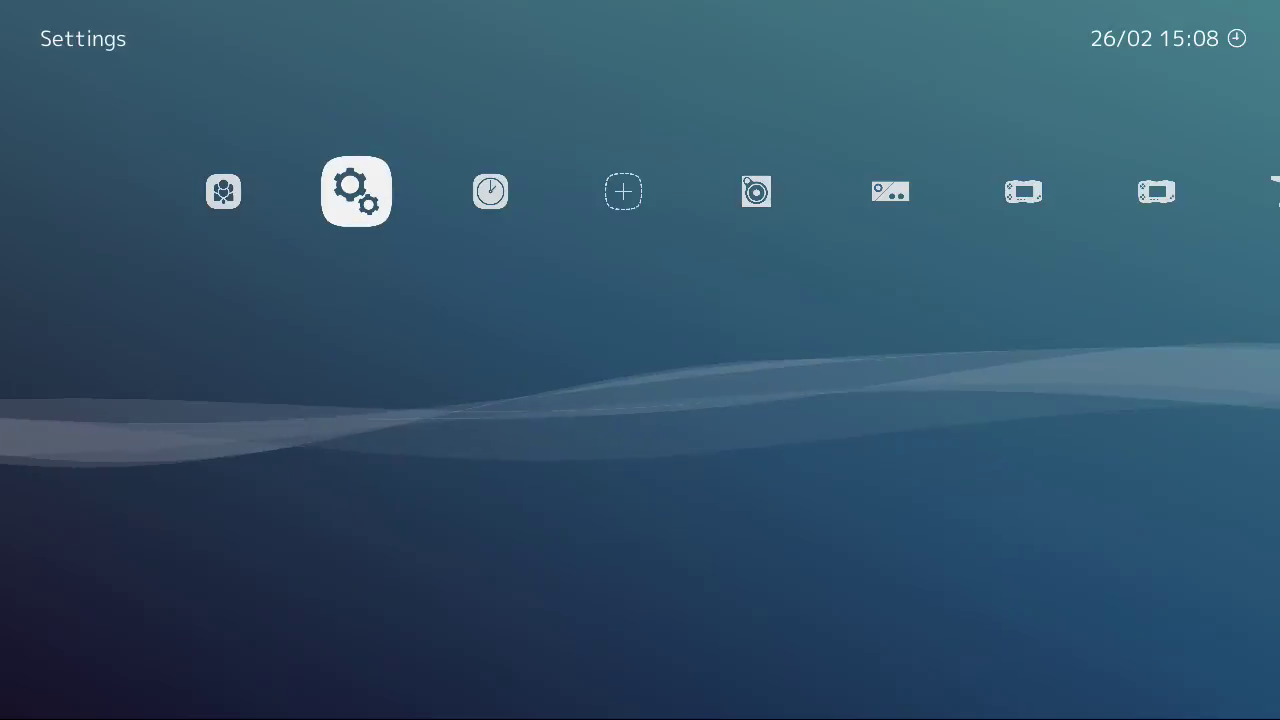
{"action": "key", "text": "Left"}
{"action": "key", "text": "Right"}
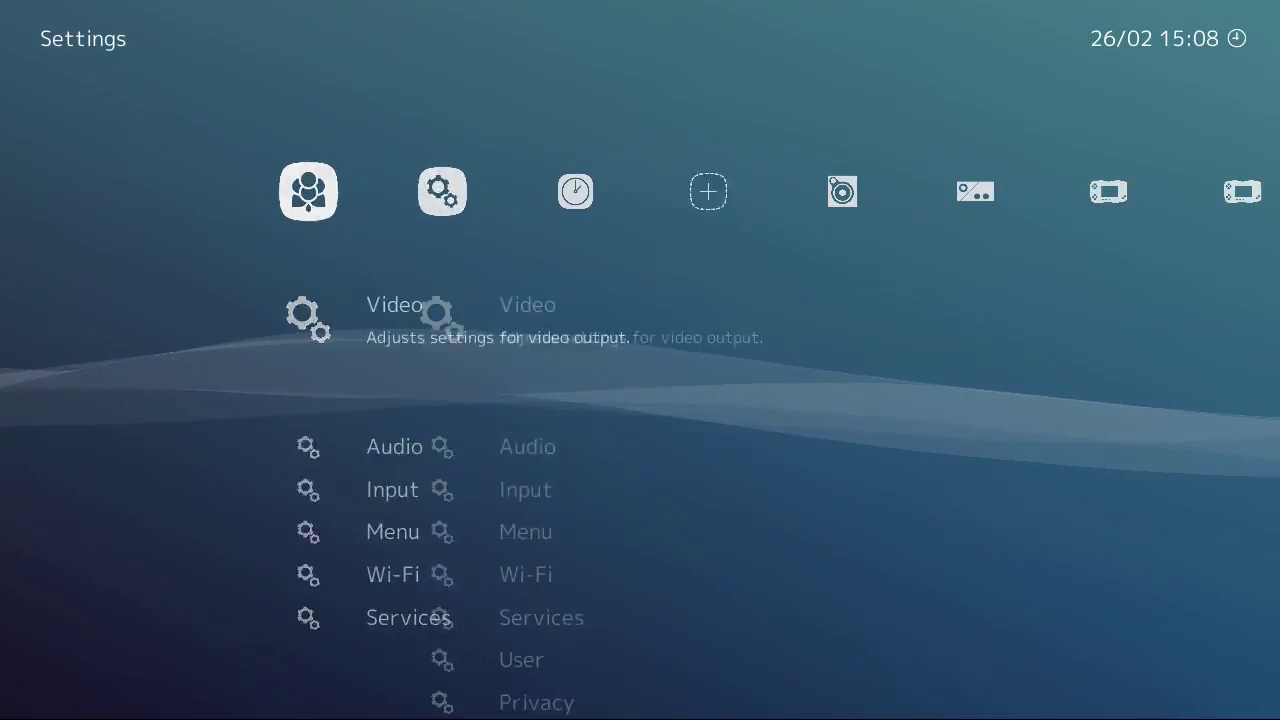
{"action": "key", "text": "Down"}
{"action": "key", "text": "Down"}
{"action": "key", "text": "Up"}
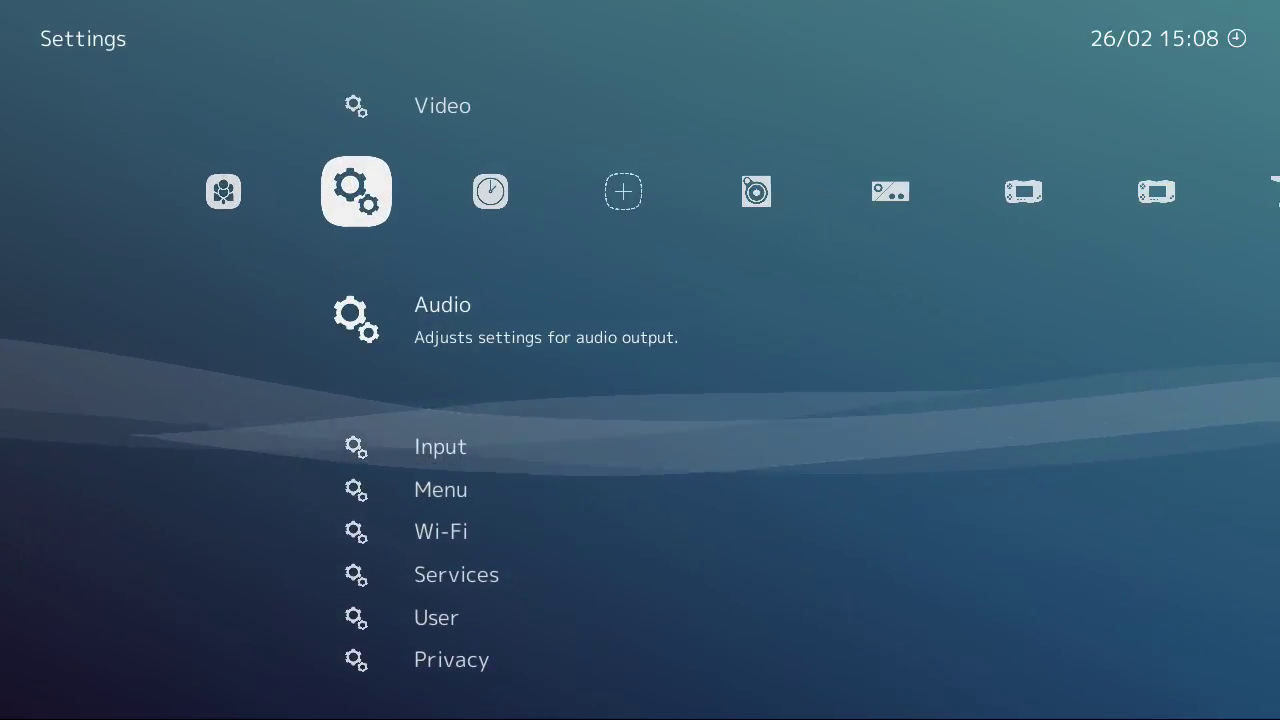
- Look through the History list of recently played games and return to its first entry
{"action": "key", "text": "Right"}
{"action": "key", "text": "Down"}
{"action": "key", "text": "Down"}
{"action": "key", "text": "Down"}
{"action": "key", "text": "Down"}
{"action": "key", "text": "Down"}
{"action": "key", "text": "Down"}
{"action": "key", "text": "Down"}
{"action": "key", "text": "Down"}
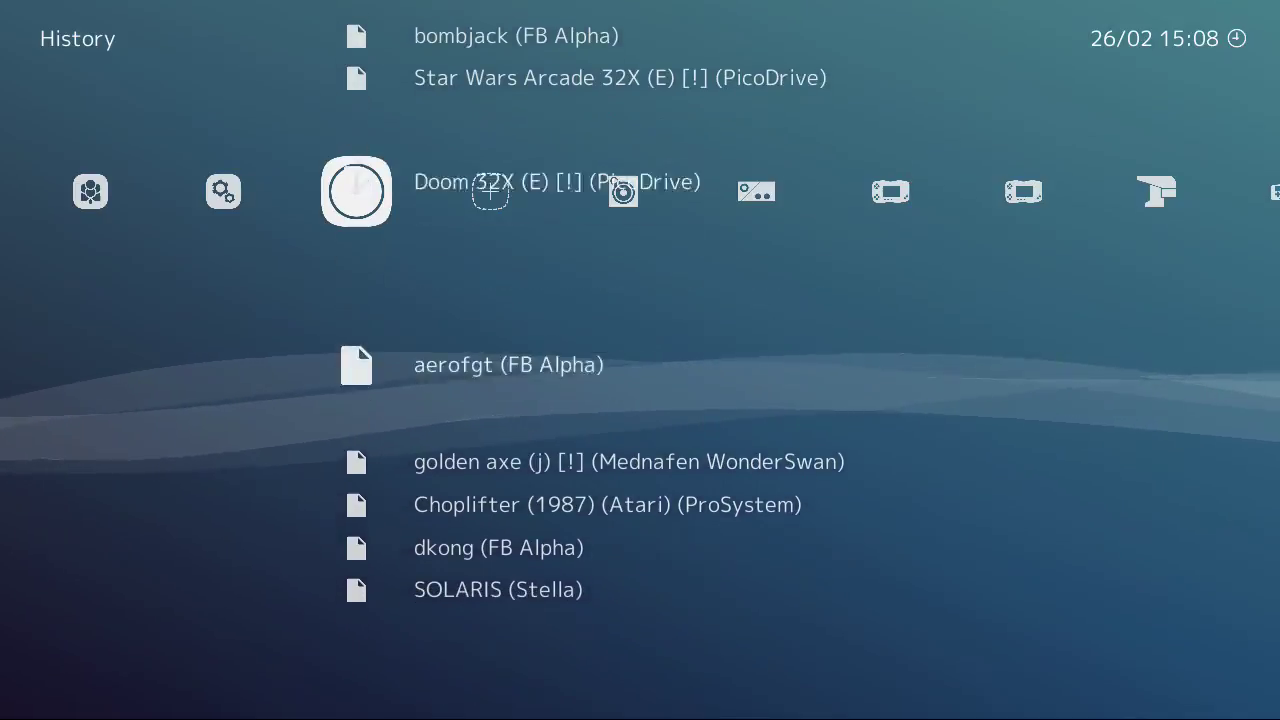
{"action": "key", "text": "Up"}
{"action": "key", "text": "Up"}
{"action": "key", "text": "Up"}
{"action": "key", "text": "Up"}
{"action": "key", "text": "Up"}
{"action": "key", "text": "Up"}
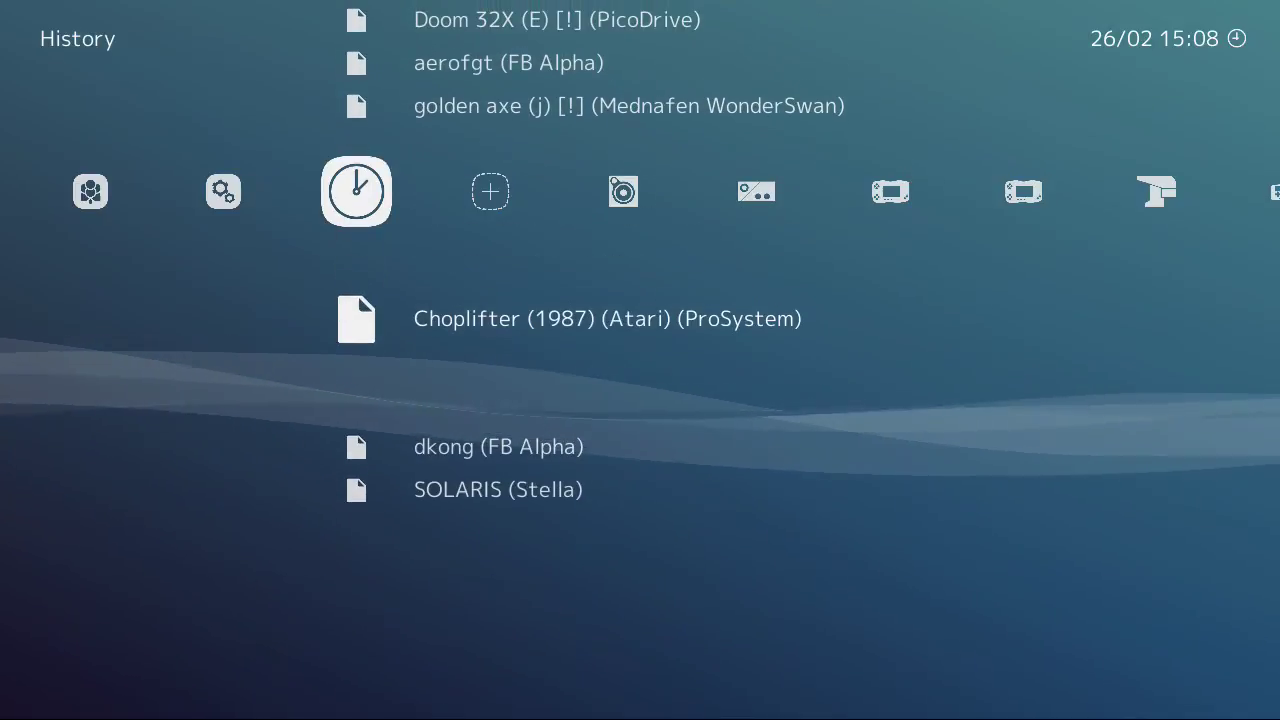
{"action": "key", "text": "Up"}
{"action": "key", "text": "Up"}
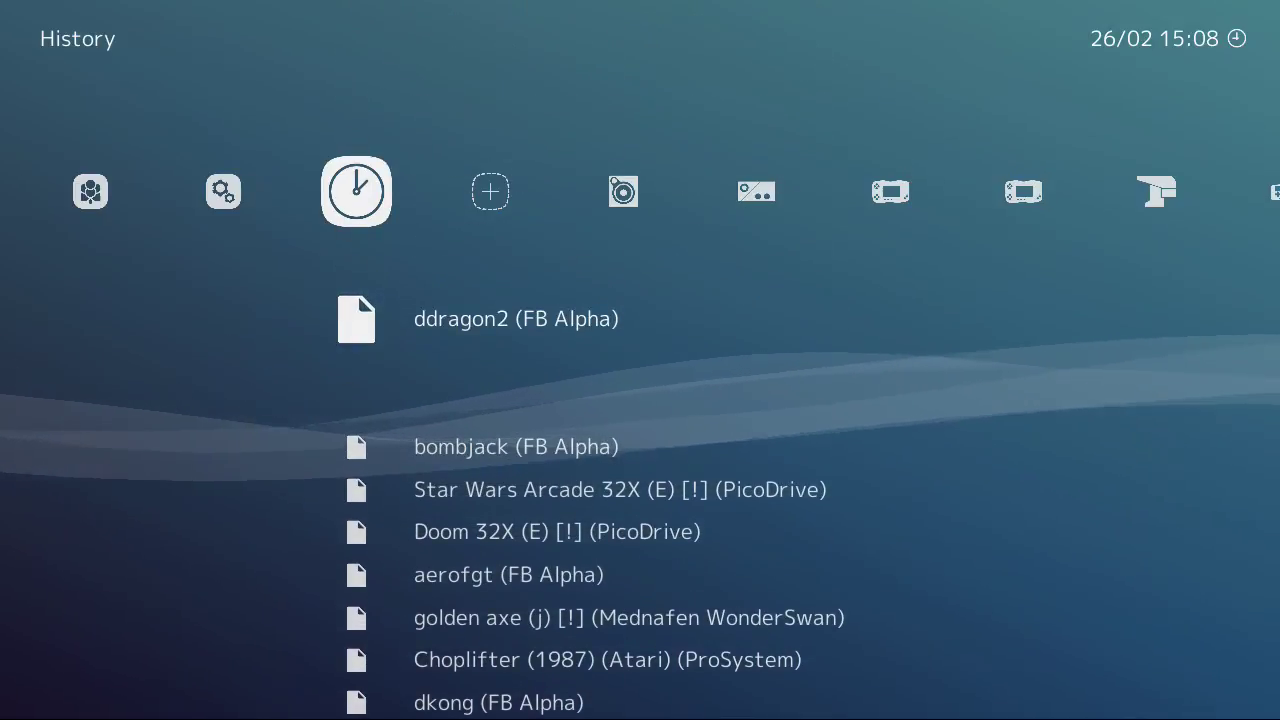
- Open Scan Directory in the Import content section
{"action": "key", "text": "Right"}
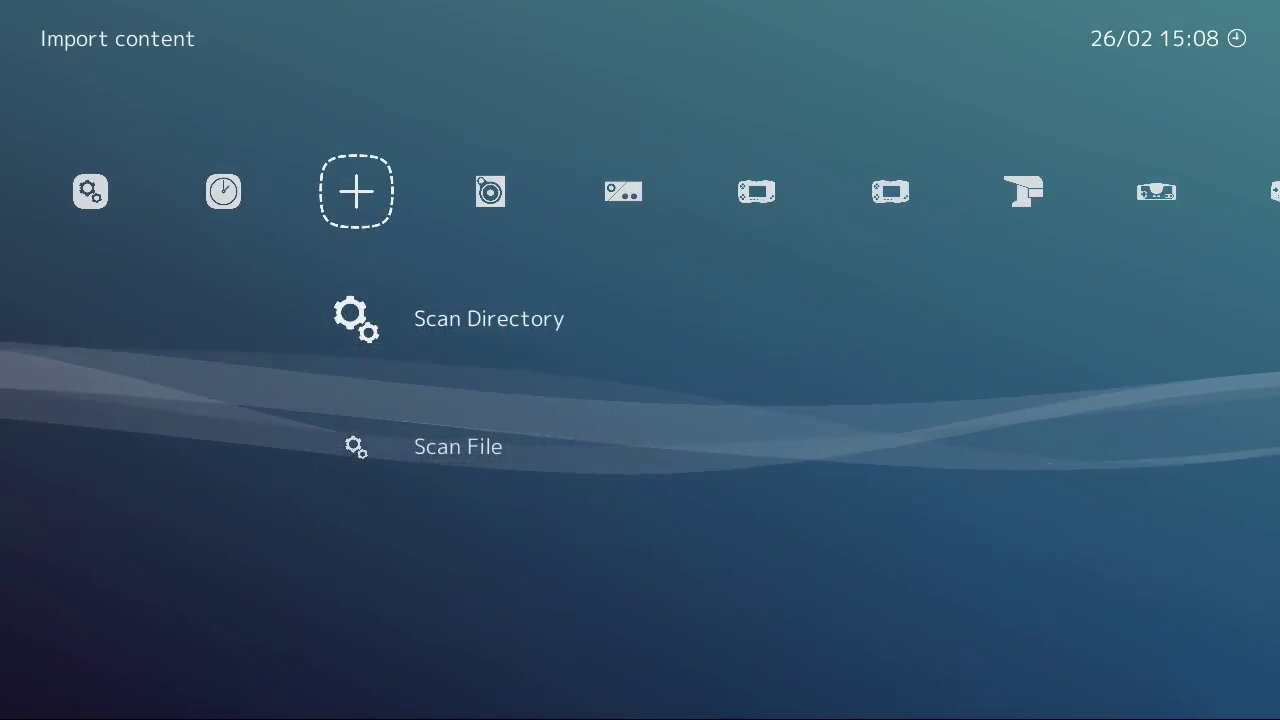
{"action": "key", "text": "Down"}
{"action": "key", "text": "Up"}
{"action": "key", "text": "Return"}
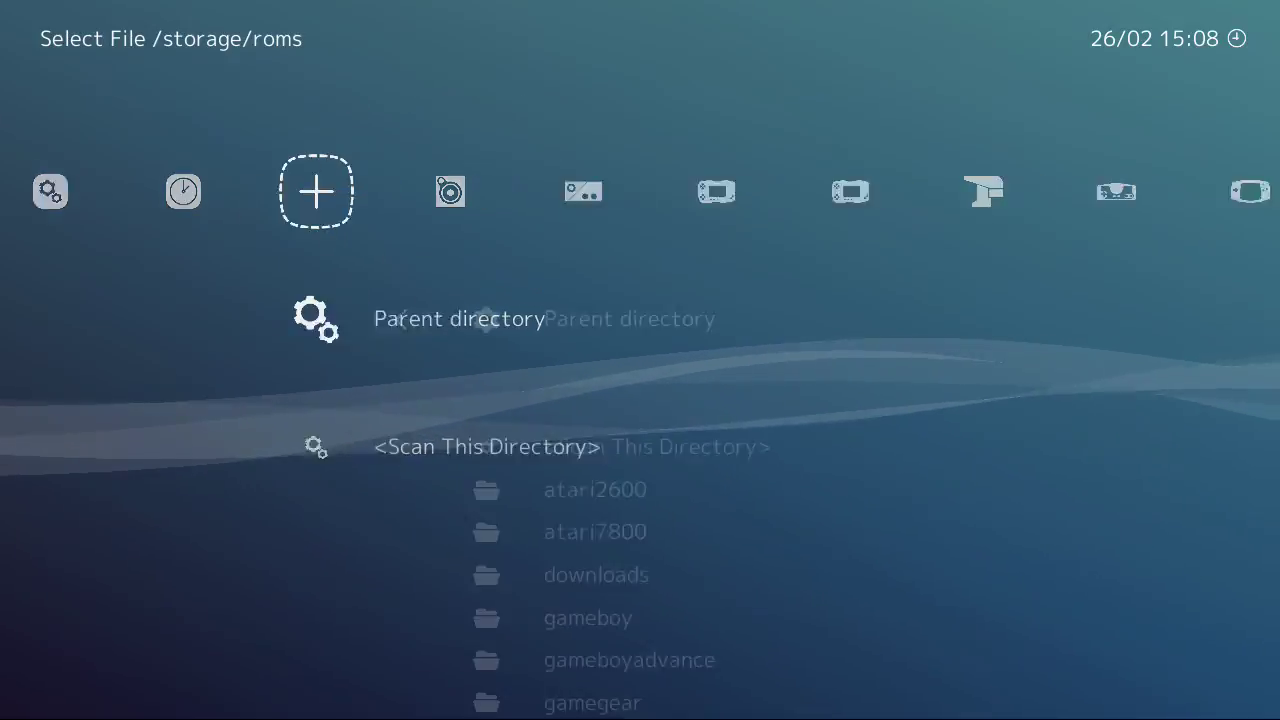
- Look through the console folders in /storage/roms and return to the Import content options without scanning
{"action": "key", "text": "Down"}
{"action": "key", "text": "Down"}
{"action": "key", "text": "Down"}
{"action": "key", "text": "Down"}
{"action": "key", "text": "Down"}
{"action": "key", "text": "Down"}
{"action": "key", "text": "Down"}
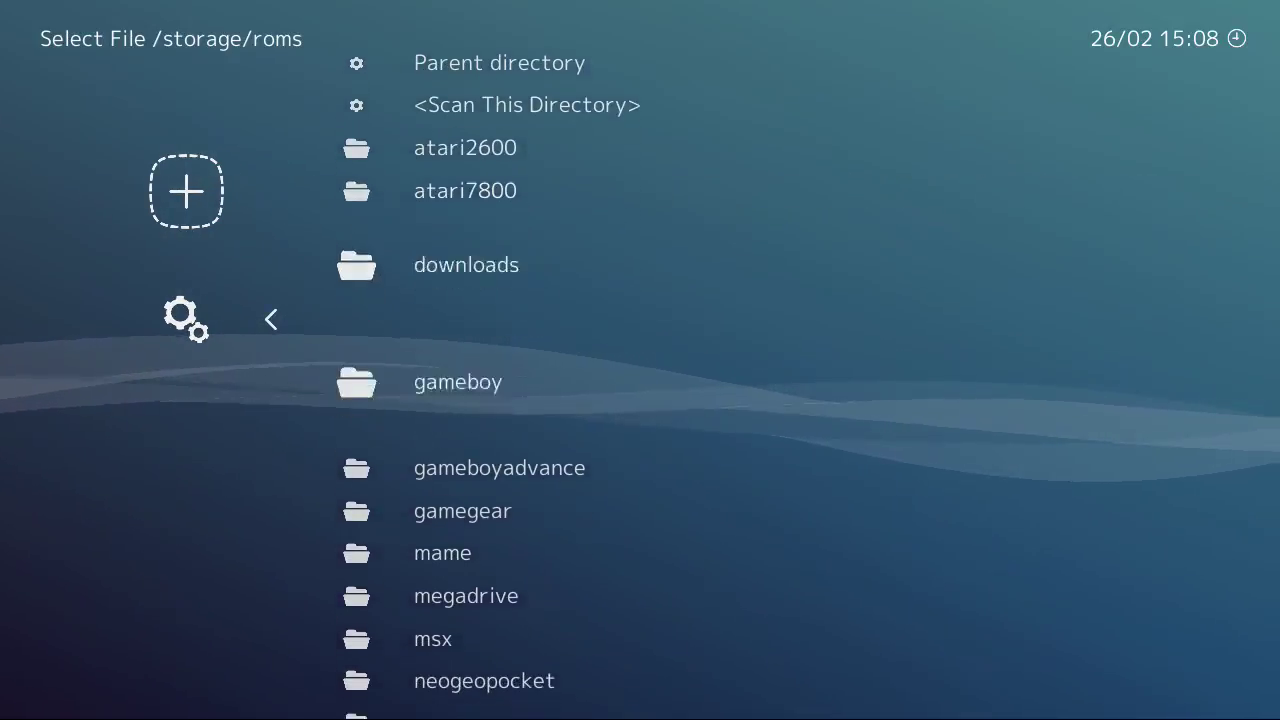
{"action": "key", "text": "Down"}
{"action": "key", "text": "Down"}
{"action": "key", "text": "Down"}
{"action": "key", "text": "Down"}
{"action": "key", "text": "Down"}
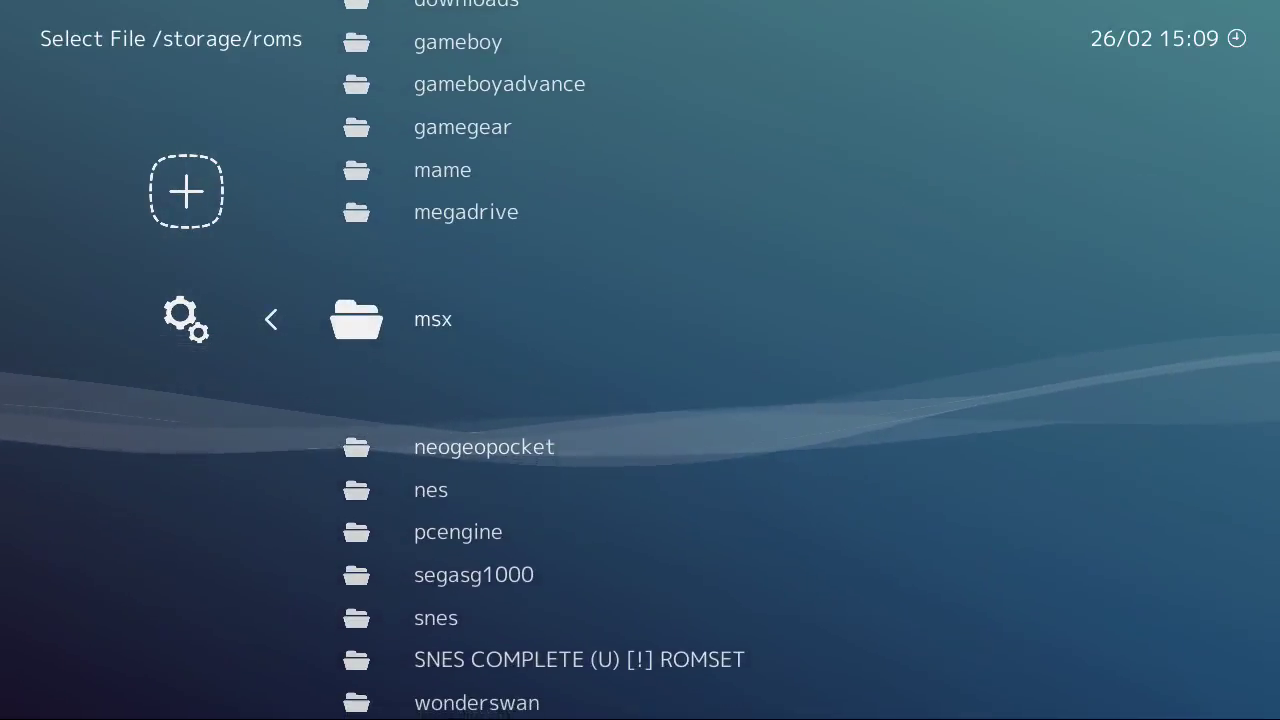
{"action": "key", "text": "Down"}
{"action": "key", "text": "Down"}
{"action": "key", "text": "Down"}
{"action": "key", "text": "BackSpace"}
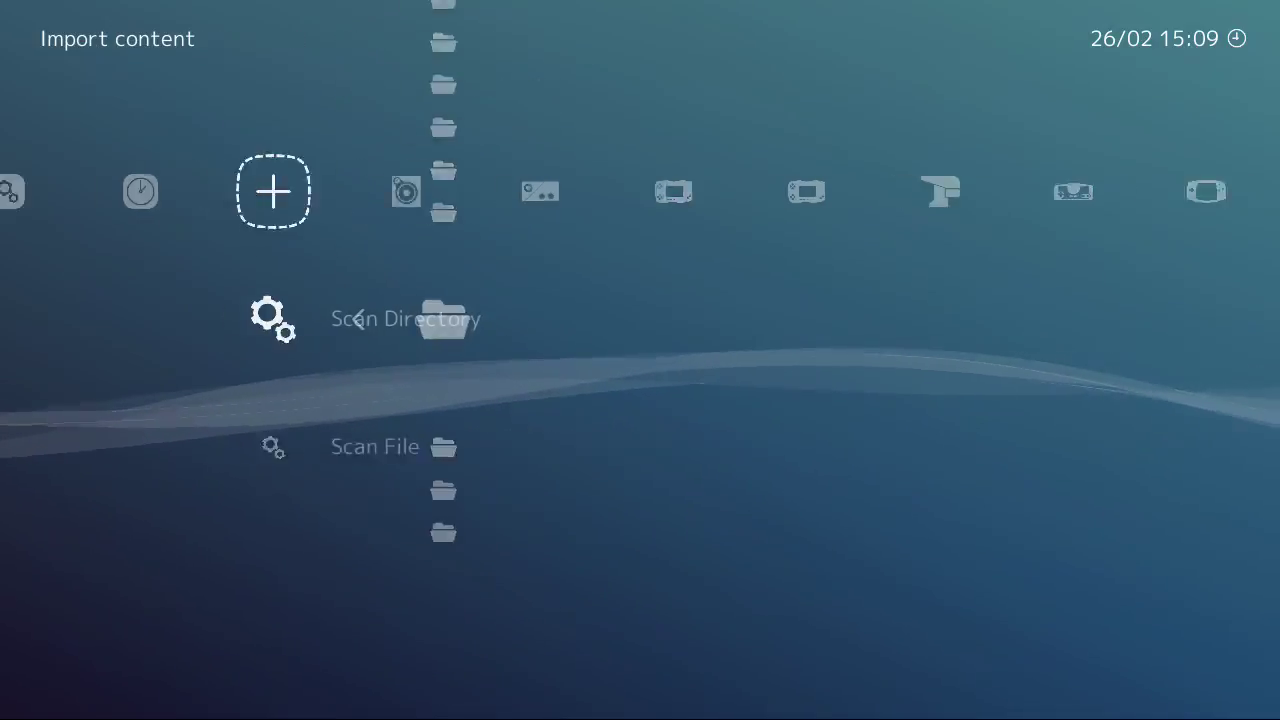
{"action": "key", "text": "Down"}
{"action": "key", "text": "Up"}
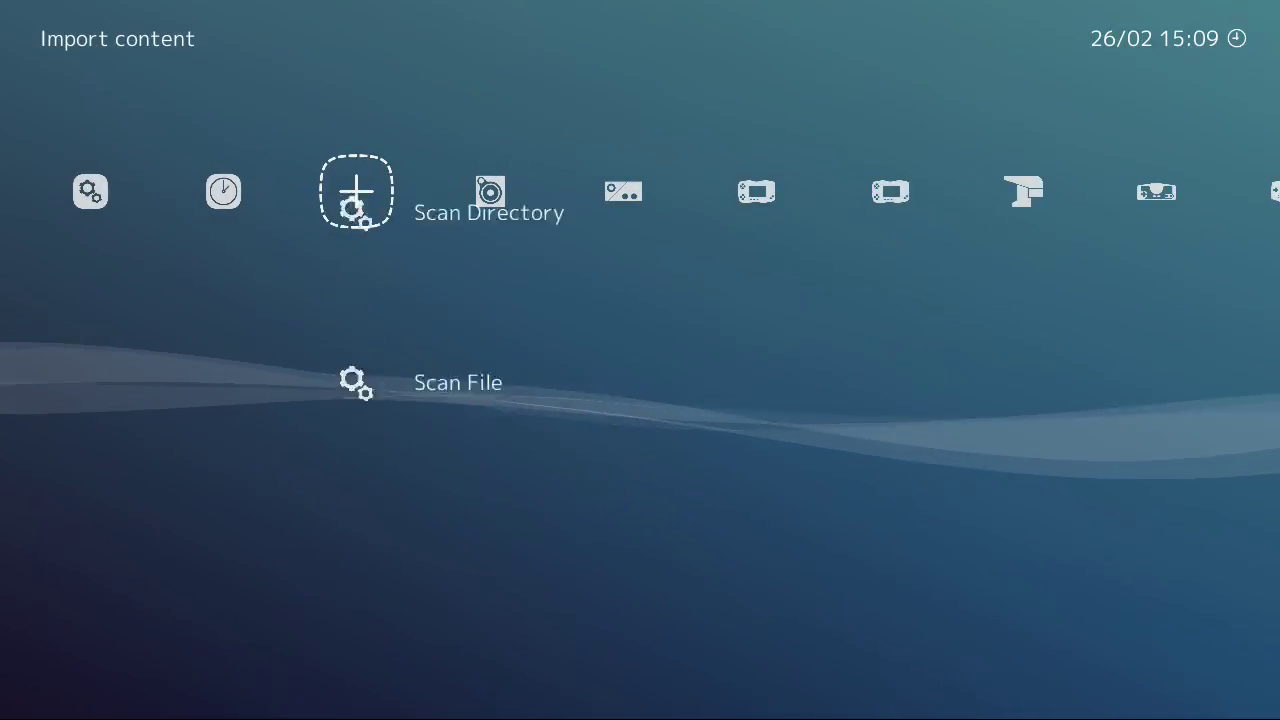
- View the Atari - 7800 playlist, then browse the first games and their box art in the Atari - 2600 playlist
{"action": "key", "text": "Right"}
{"action": "key", "text": "Right"}
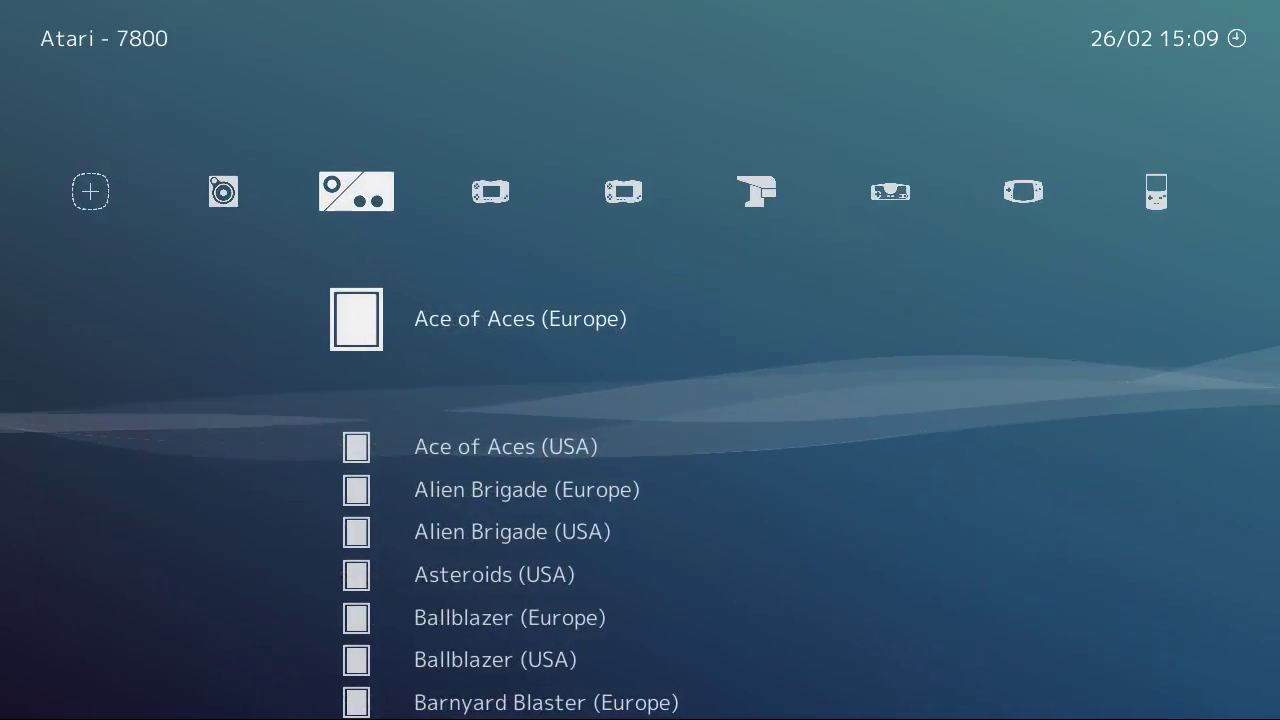
{"action": "key", "text": "Left"}
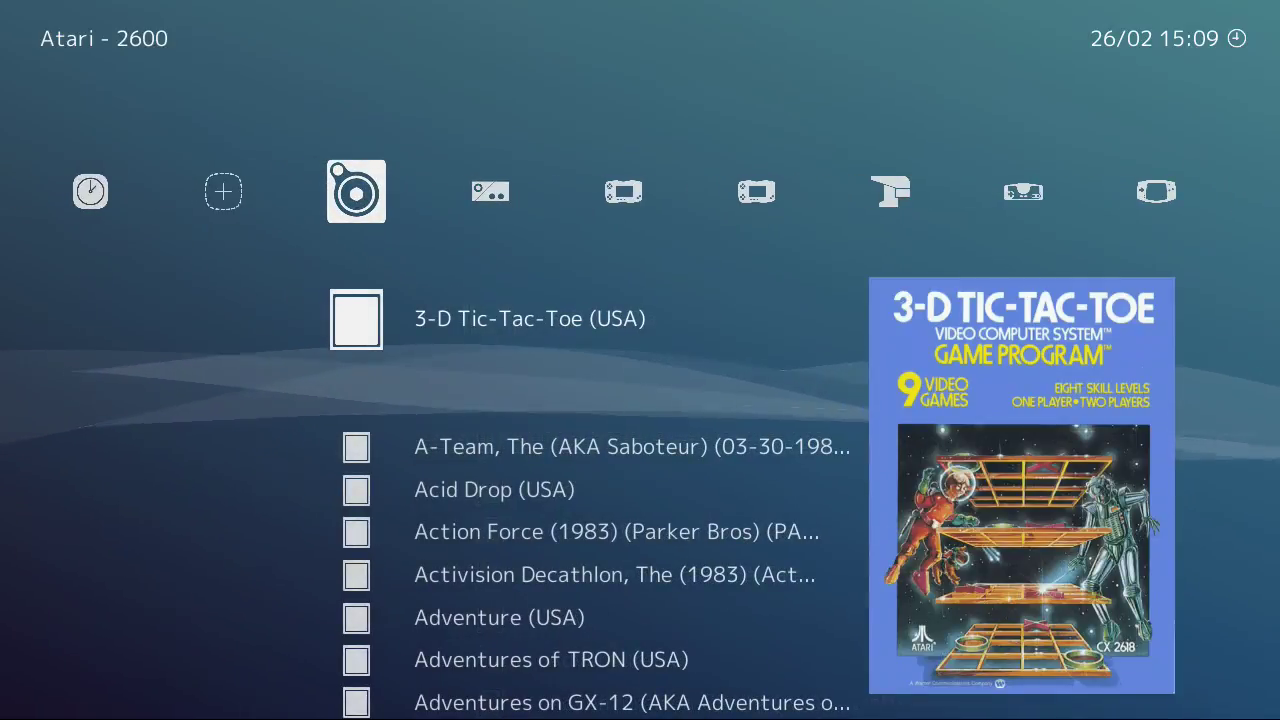
{"action": "key", "text": "Down"}
{"action": "key", "text": "Down"}
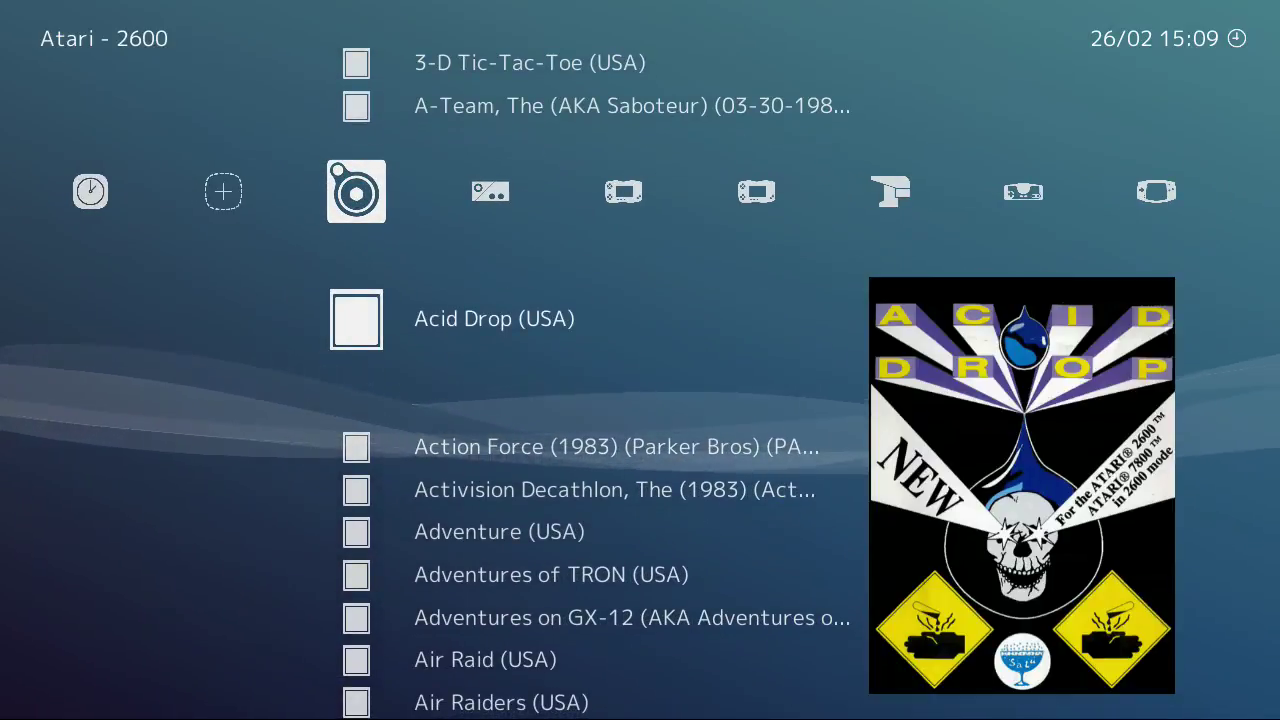
{"action": "key", "text": "Down"}
{"action": "key", "text": "Down"}
{"action": "key", "text": "Down"}
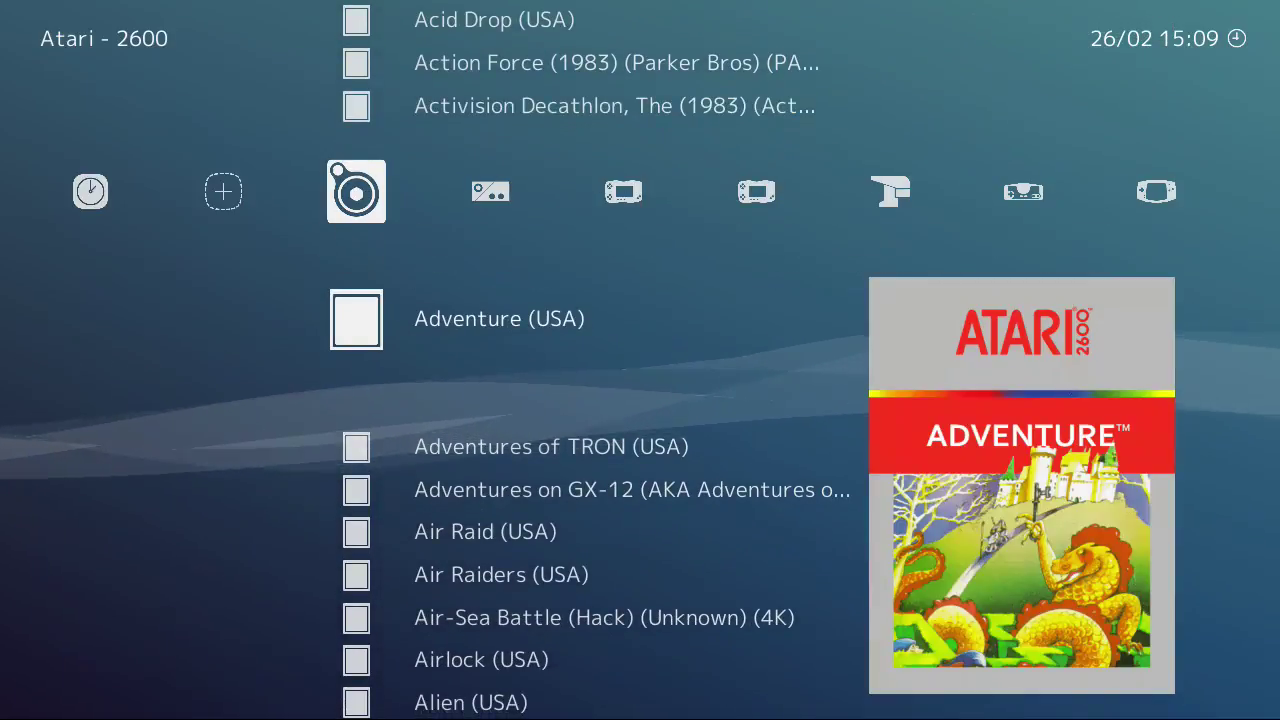
{"action": "key", "text": "Up"}
{"action": "key", "text": "Up"}
{"action": "key", "text": "Up"}
{"action": "key", "text": "Up"}
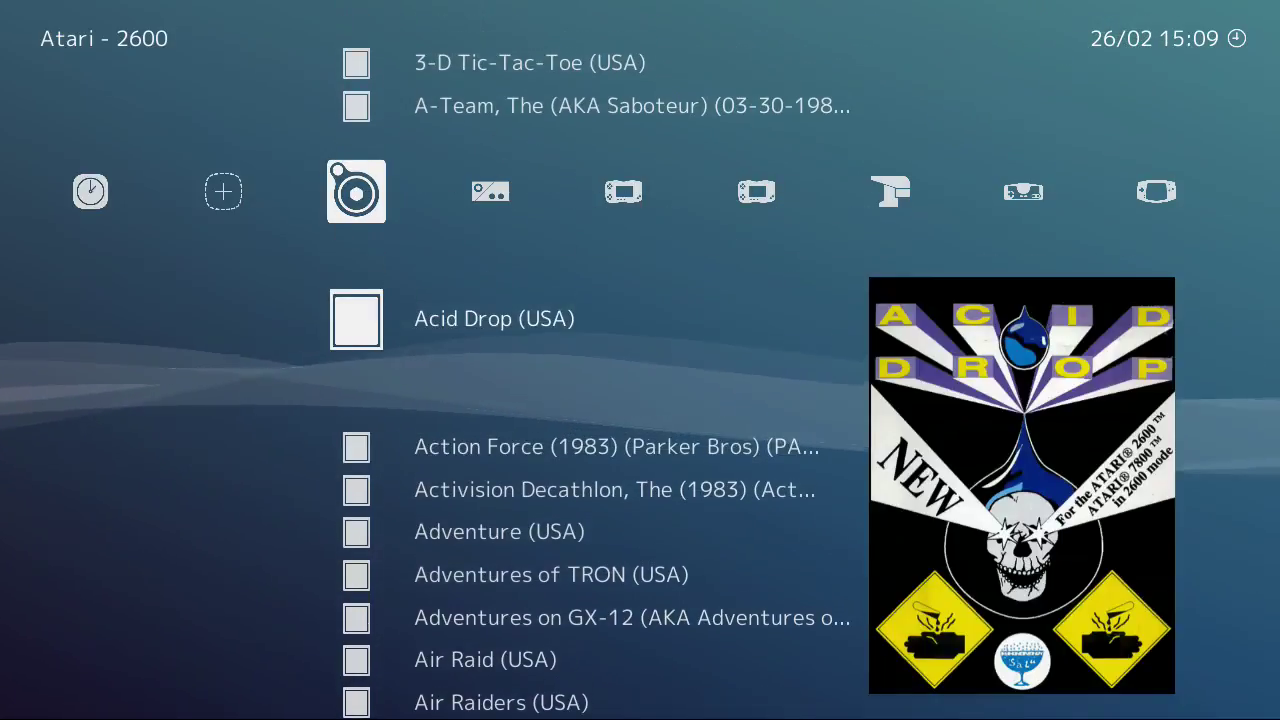
{"action": "key", "text": "Up"}
- Go back through Import content, History and Settings to the Main Menu
{"action": "key", "text": "Left"}
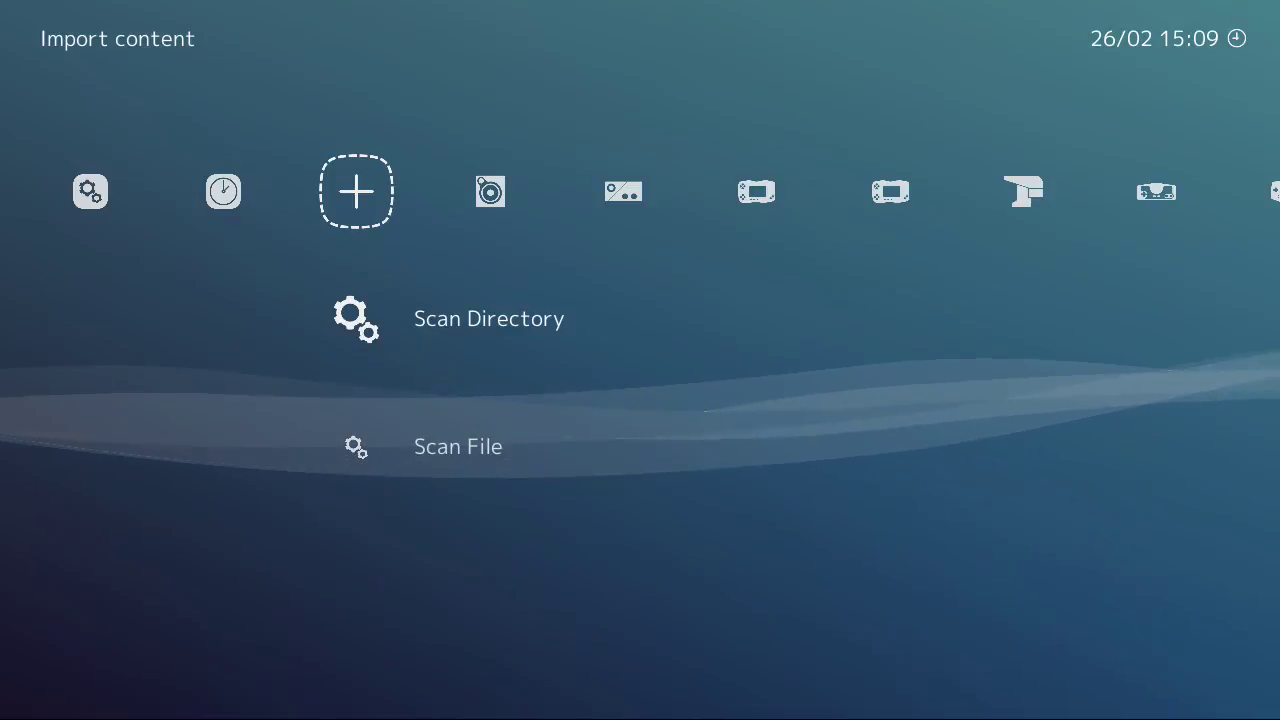
{"action": "key", "text": "Left"}
{"action": "key", "text": "Left"}
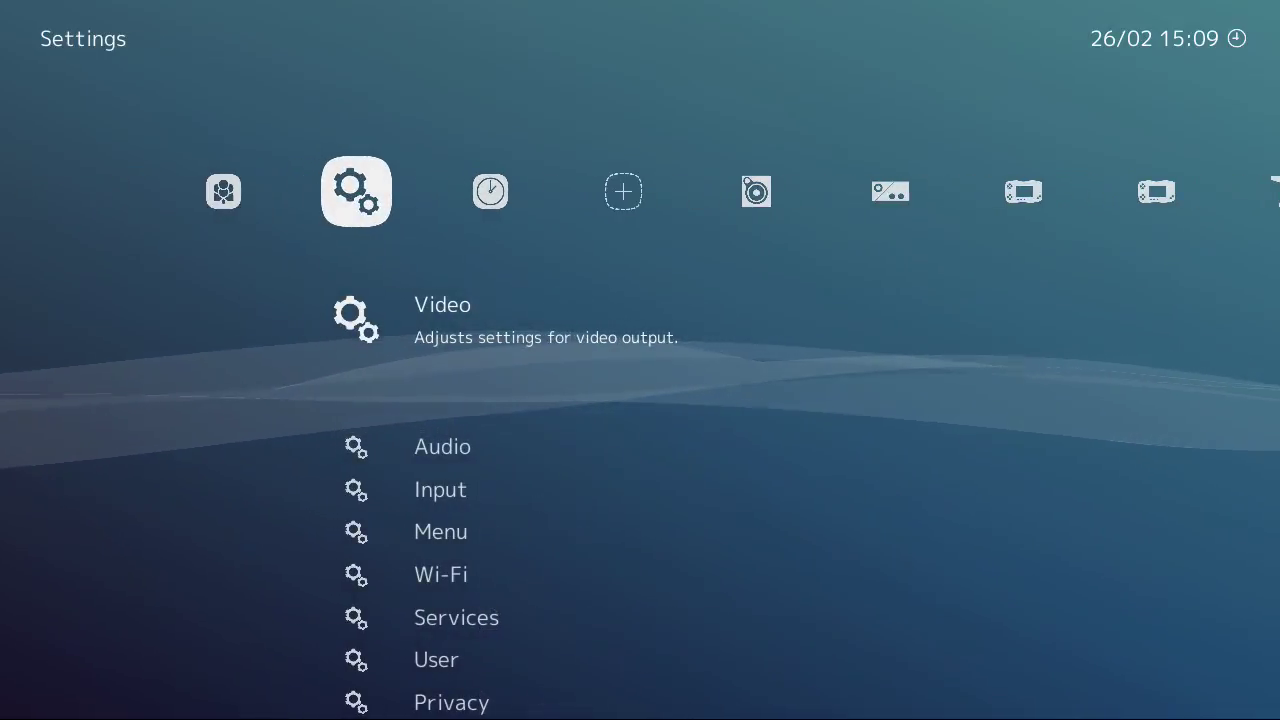
{"action": "key", "text": "Left"}
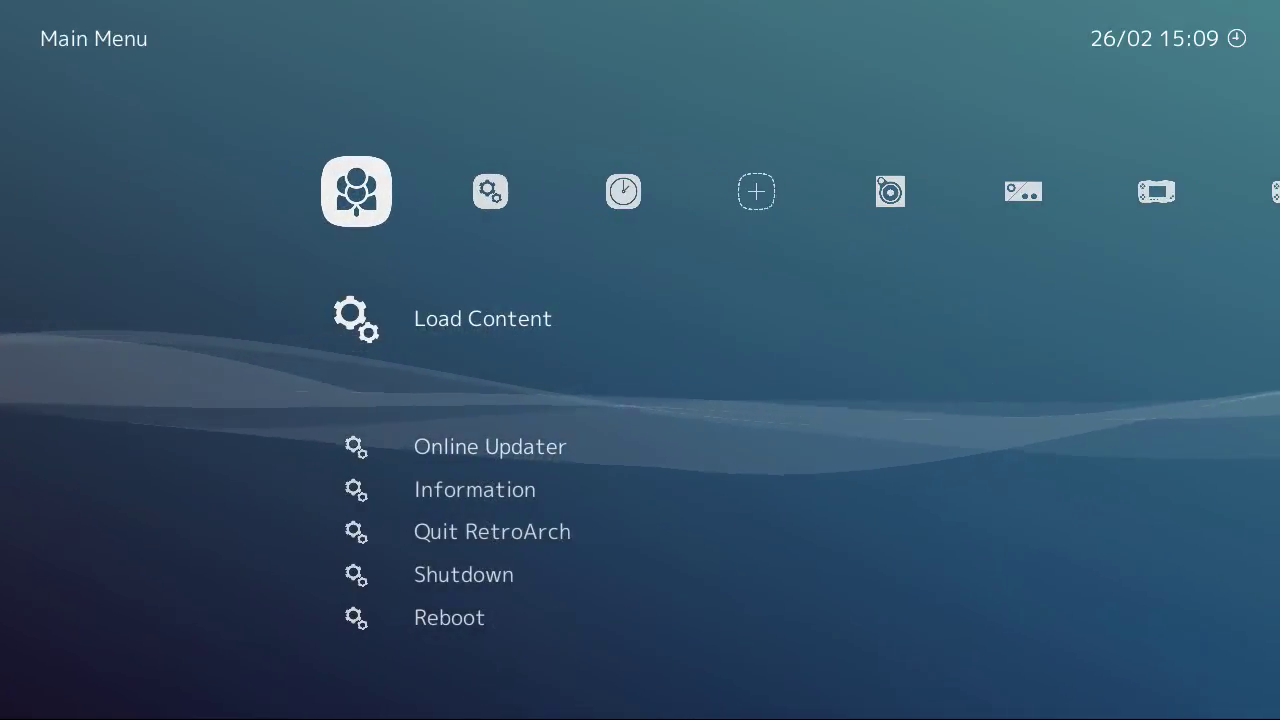